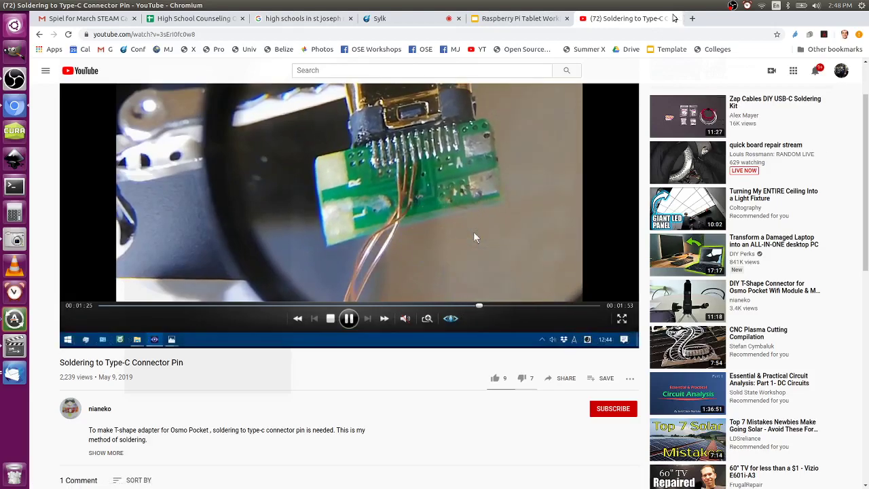
# Step: Return to the Google results and open the eBay listing for the USB 3.1 Type C 24 pin male plug connector
pyautogui.click(40, 33)
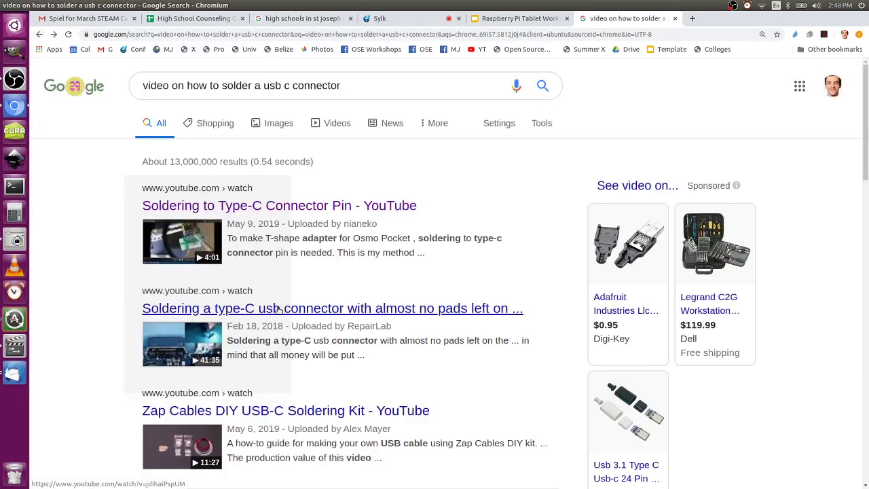
pyautogui.scroll(-1, 278, 309)
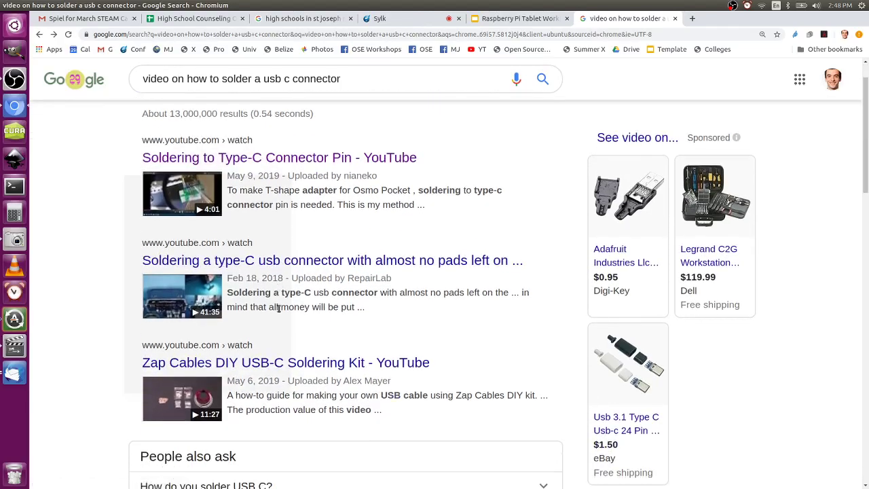
pyautogui.scroll(-1, 279, 308)
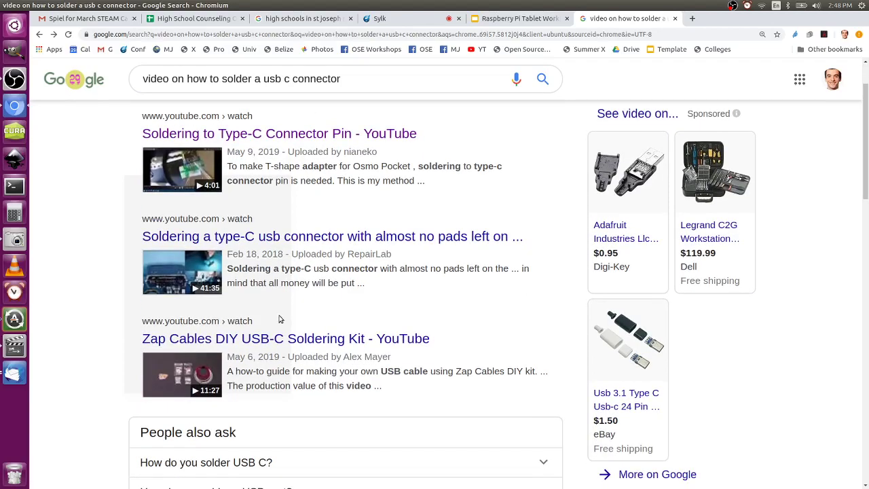
pyautogui.moveTo(616, 401)
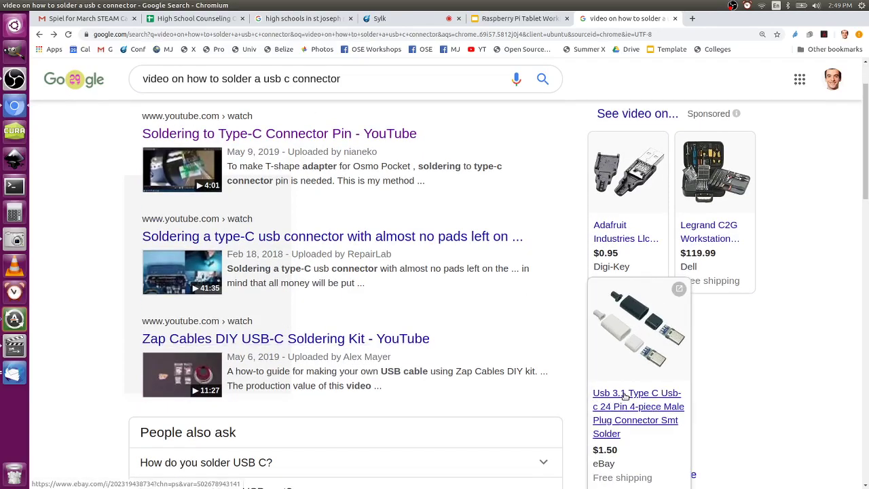
pyautogui.click(624, 395)
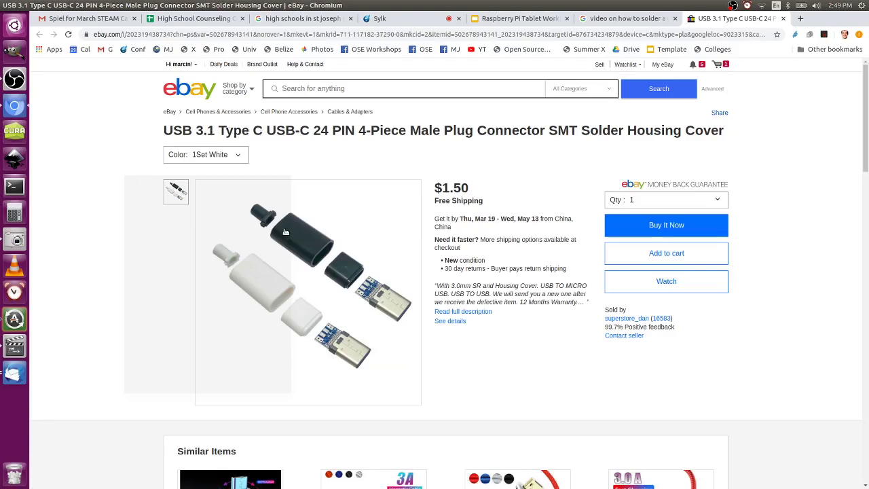
# Step: Discard the old screenshot, then capture the area of the product photo showing the two bare USB-C plugs and copy it
pyautogui.click(13, 240)
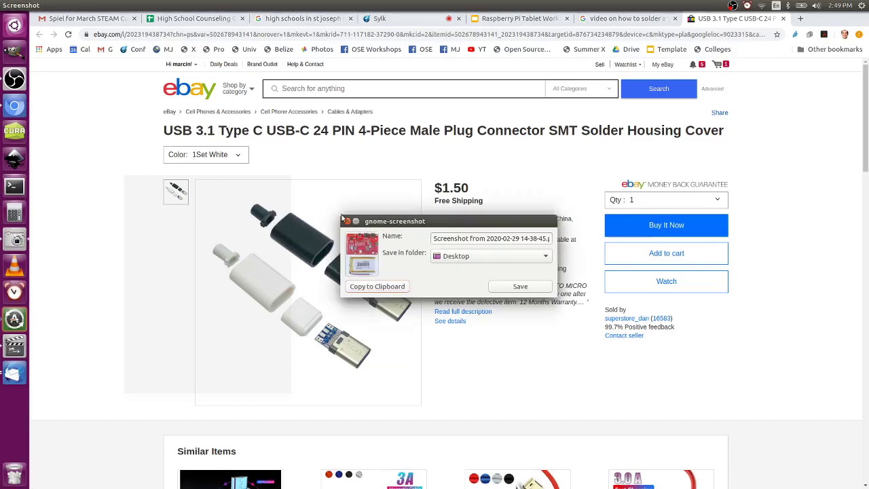
pyautogui.click(347, 221)
pyautogui.click(14, 240)
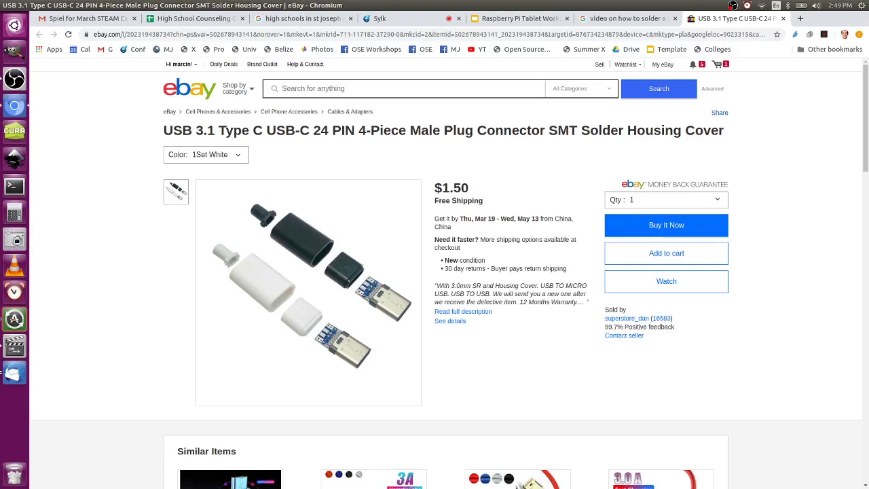
pyautogui.click(397, 232)
pyautogui.click(499, 330)
pyautogui.moveTo(312, 253); pyautogui.dragTo(414, 374)
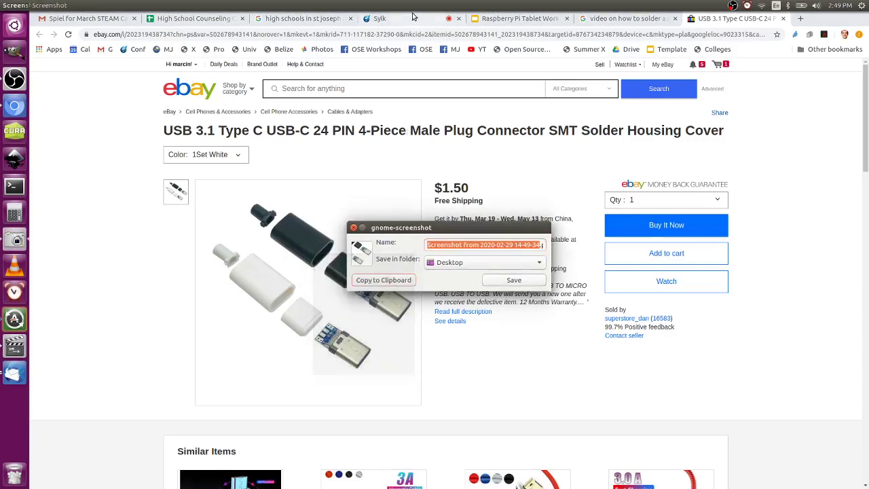
# Step: In the Raspberry Pi Tablet Working Doc, draw a straight diagonal line across the soldering video from its lower-left to upper-right corner
pyautogui.click(481, 22)
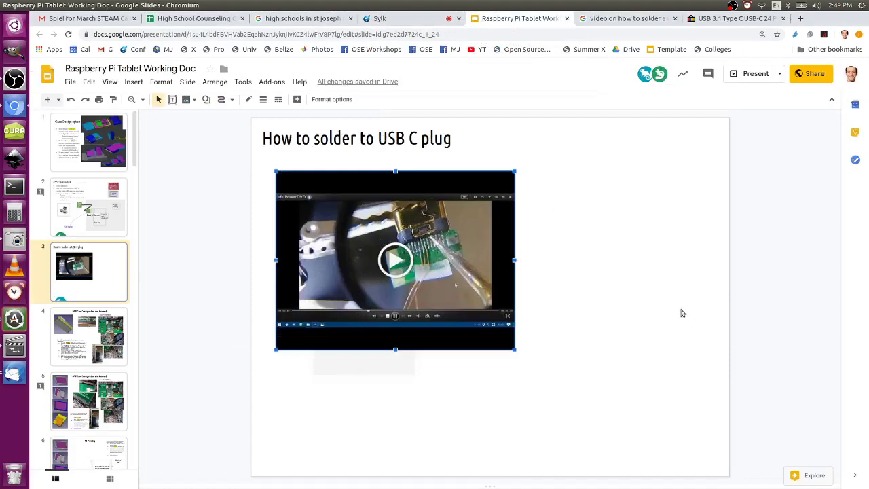
pyautogui.click(231, 100)
pyautogui.click(240, 119)
pyautogui.moveTo(248, 347); pyautogui.dragTo(515, 155)
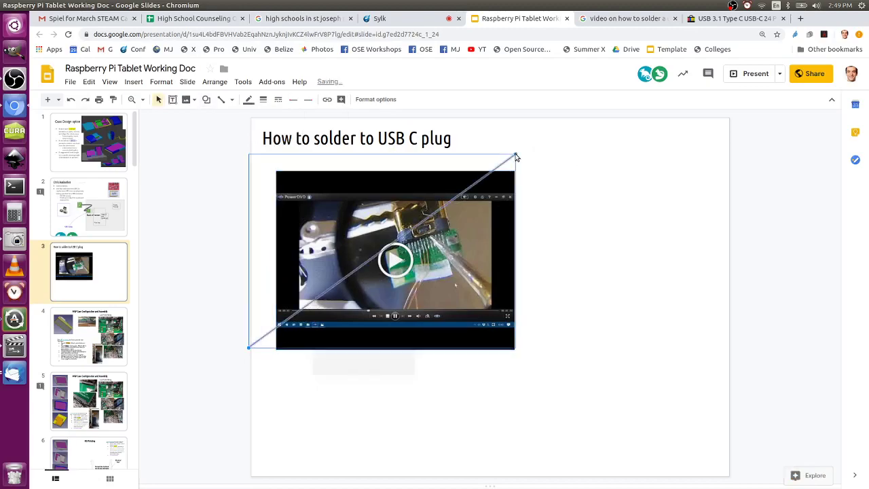
# Step: Make the diagonal line over the video 8px thick and red
pyautogui.click(264, 100)
pyautogui.click(271, 180)
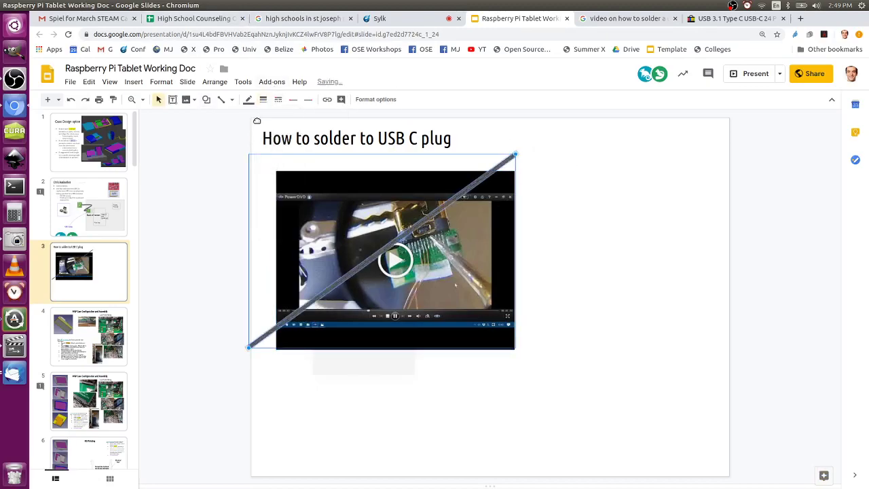
pyautogui.click(249, 102)
pyautogui.click(264, 145)
pyautogui.click(538, 226)
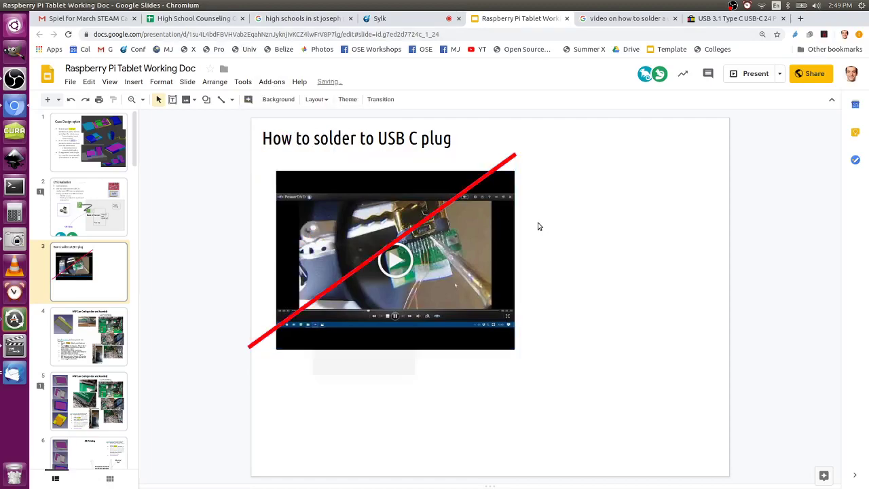
# Step: Paste the connector screenshot on the slide to the right of the video and draw a short diagonal line above it
pyautogui.hotkey('ctrl', 'v')
pyautogui.moveTo(627, 207); pyautogui.dragTo(669, 307)
pyautogui.click(221, 99)
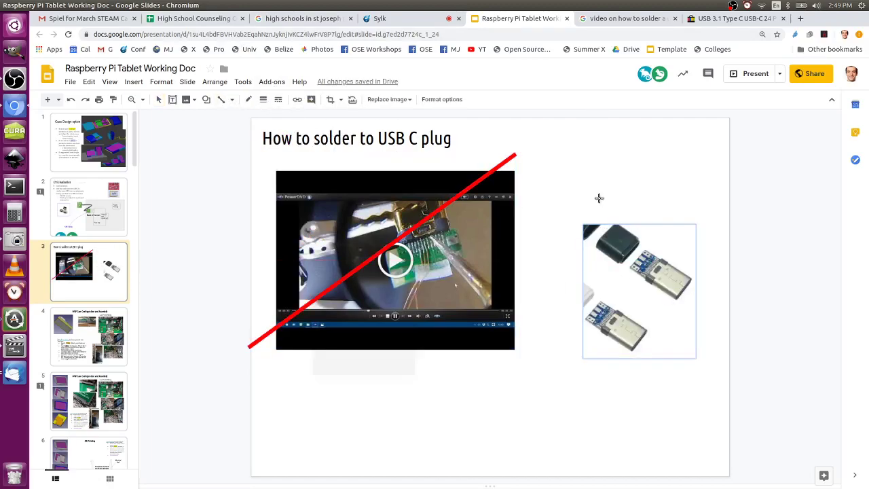
pyautogui.moveTo(602, 184); pyautogui.dragTo(650, 231)
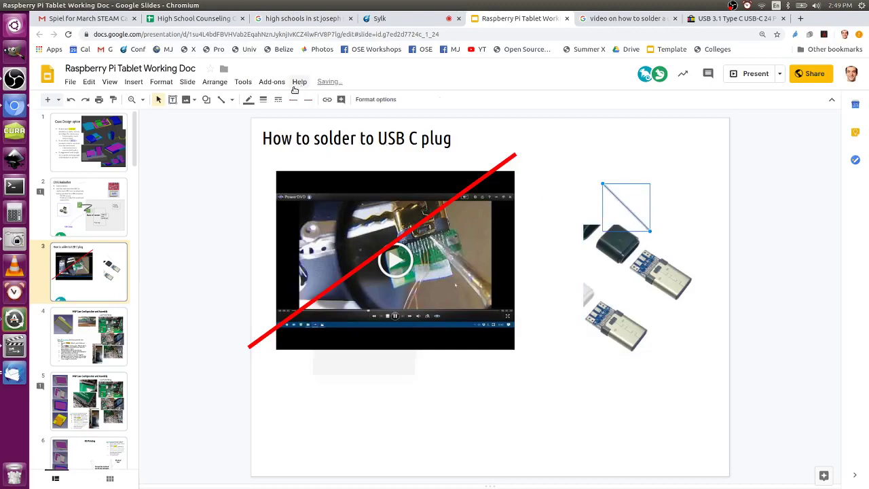
# Step: Draw a check mark above the connector image with the Polyline tool
pyautogui.click(232, 99)
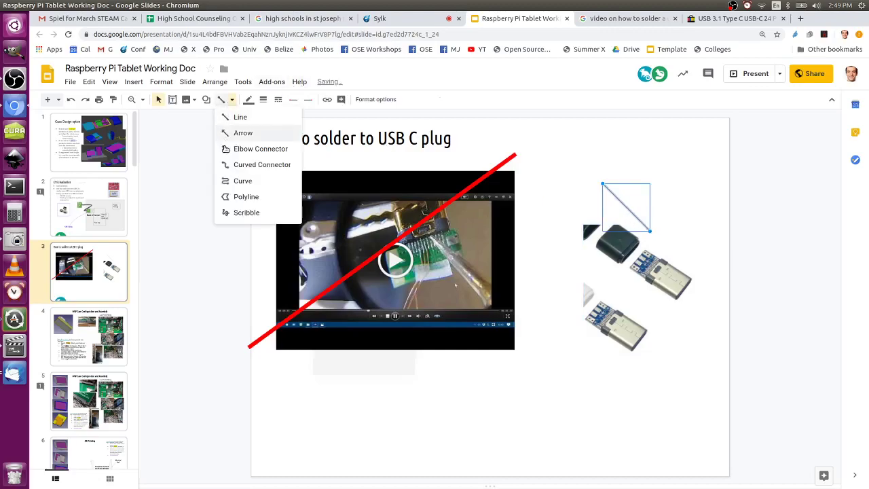
pyautogui.click(243, 196)
pyautogui.click(586, 173)
pyautogui.click(627, 226)
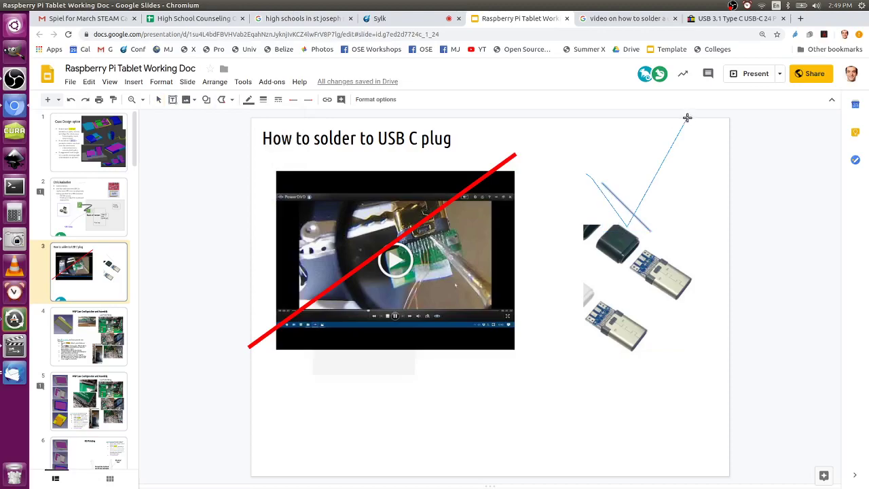
pyautogui.click(668, 140)
pyautogui.doubleClick(686, 125)
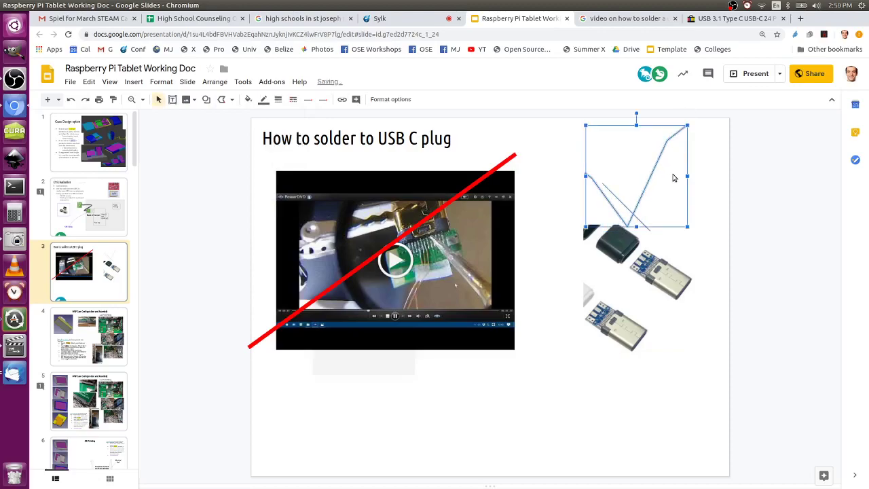
# Step: Make the check mark's line 8px thick and green
pyautogui.click(277, 100)
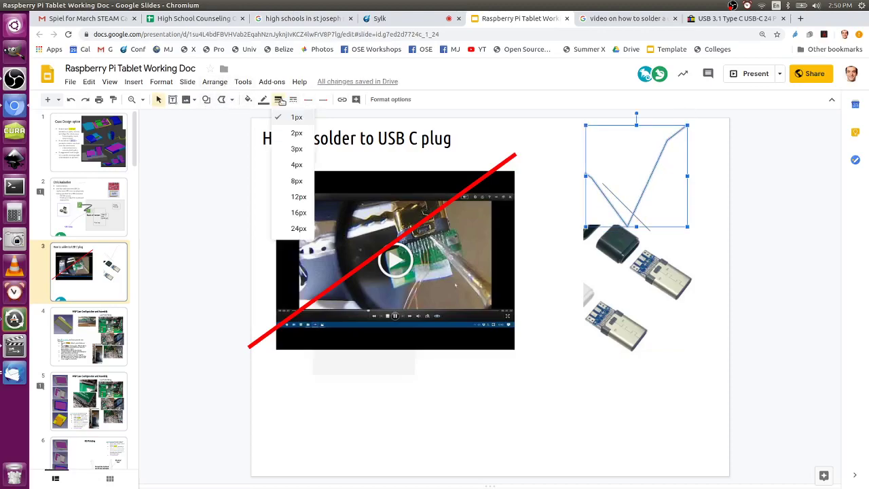
pyautogui.click(294, 180)
pyautogui.click(264, 99)
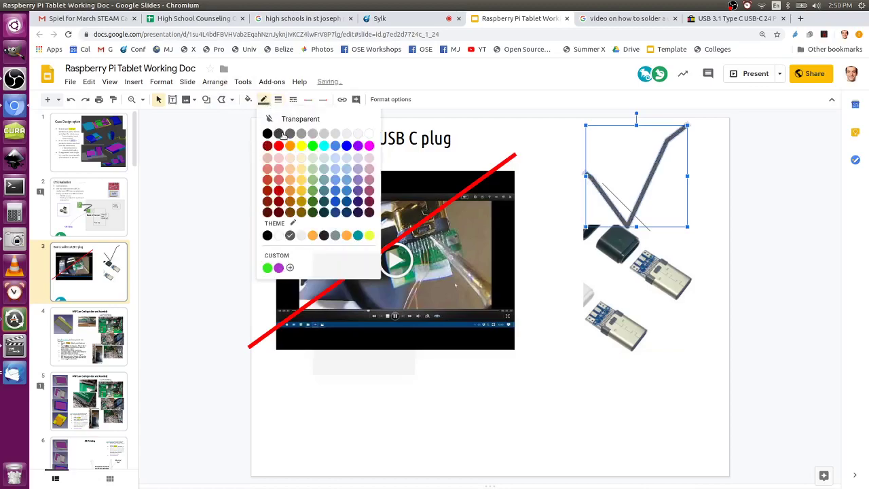
pyautogui.click(312, 202)
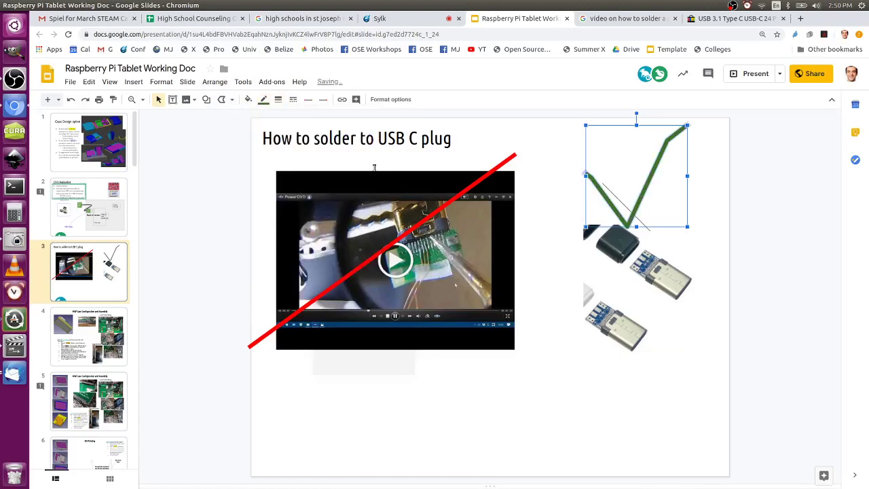
pyautogui.click(270, 100)
pyautogui.click(313, 191)
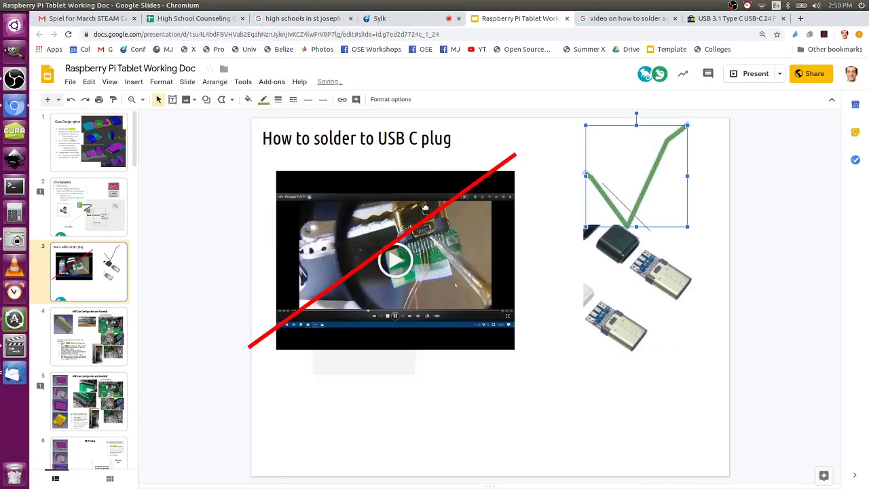
# Step: Edit the check mark's points so that its long stroke forms one straight line
pyautogui.click(635, 254)
pyautogui.click(656, 194)
pyautogui.click(650, 184)
pyautogui.doubleClick(656, 169)
pyautogui.moveTo(687, 123)
pyautogui.mouseDown()
pyautogui.moveTo(682, 111)
pyautogui.moveTo(676, 117)
pyautogui.mouseUp()
pyautogui.press('Escape')
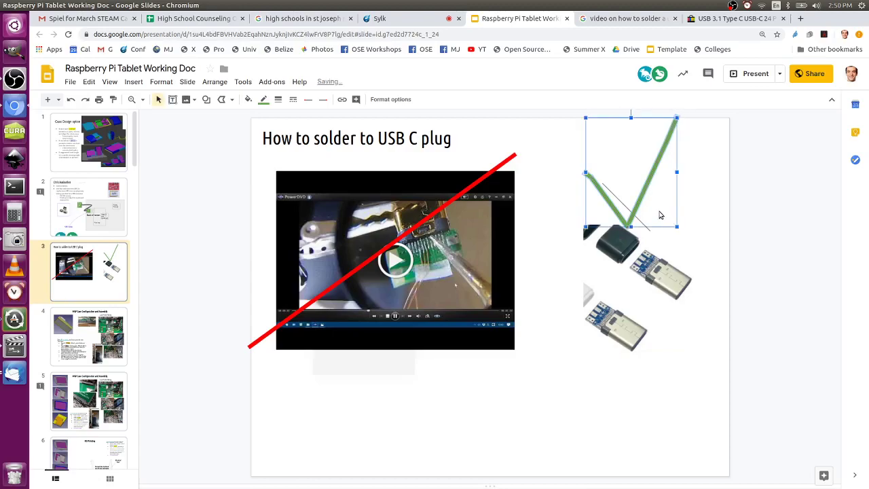
# Step: Move the check mark so its tip sits at the upper connector and set its line thickness to 16px
pyautogui.moveTo(645, 192); pyautogui.dragTo(695, 213)
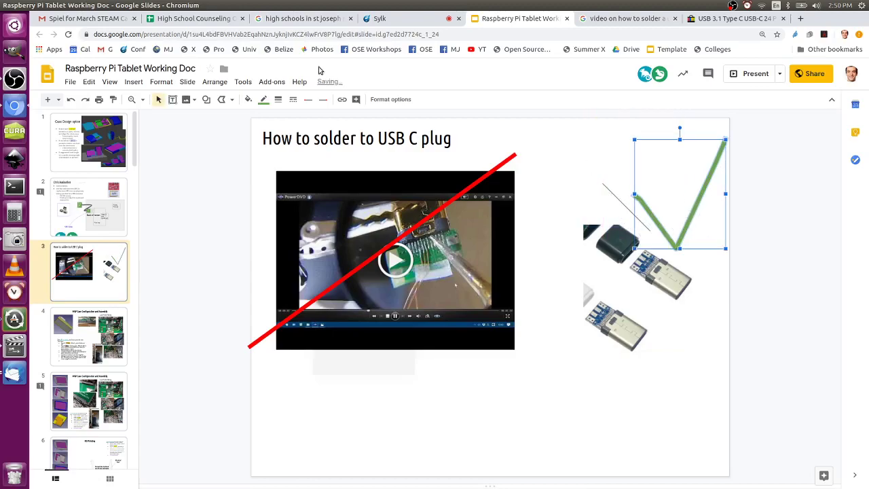
pyautogui.click(277, 99)
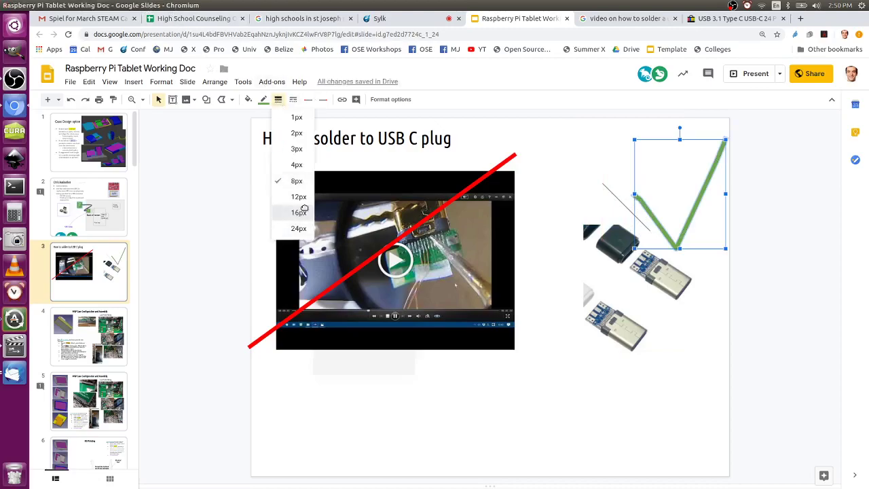
pyautogui.click(292, 211)
# Step: Delete the thin stray diagonal line above the connector image
pyautogui.click(606, 193)
pyautogui.click(607, 192)
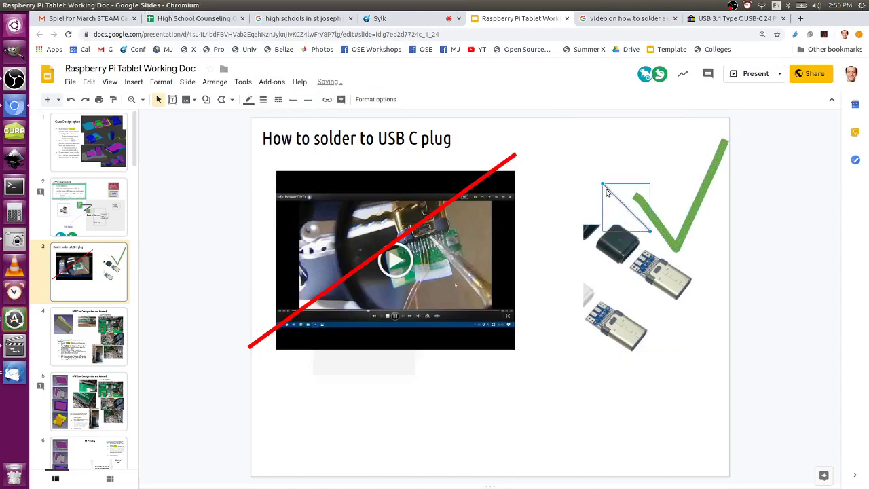
pyautogui.press('Delete')
# Step: Edit the check mark's points, moving the end of its short stroke inward to make it shorter and steeper
pyautogui.click(700, 196)
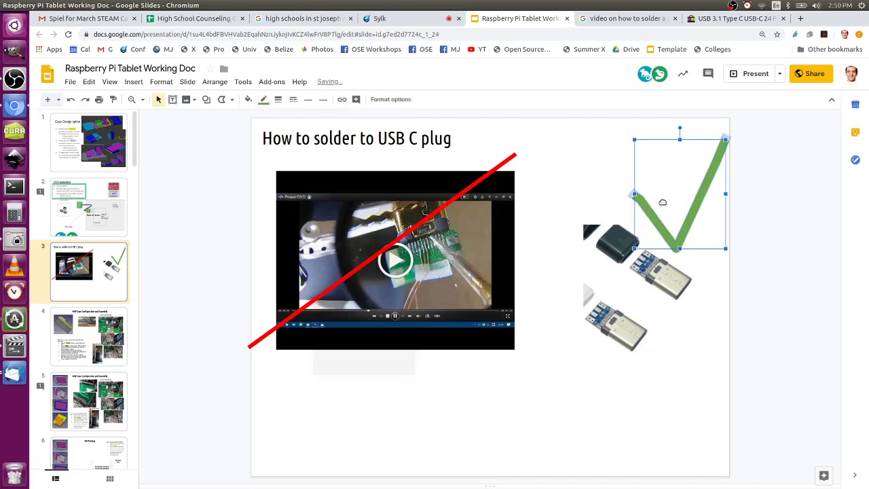
pyautogui.doubleClick(640, 204)
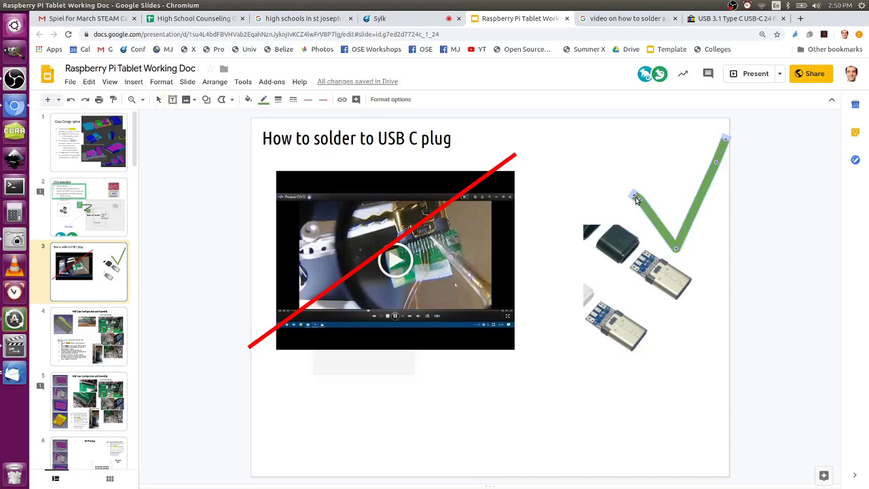
pyautogui.moveTo(651, 192)
pyautogui.mouseDown()
pyautogui.moveTo(646, 200)
pyautogui.moveTo(657, 210)
pyautogui.moveTo(653, 197)
pyautogui.mouseUp()
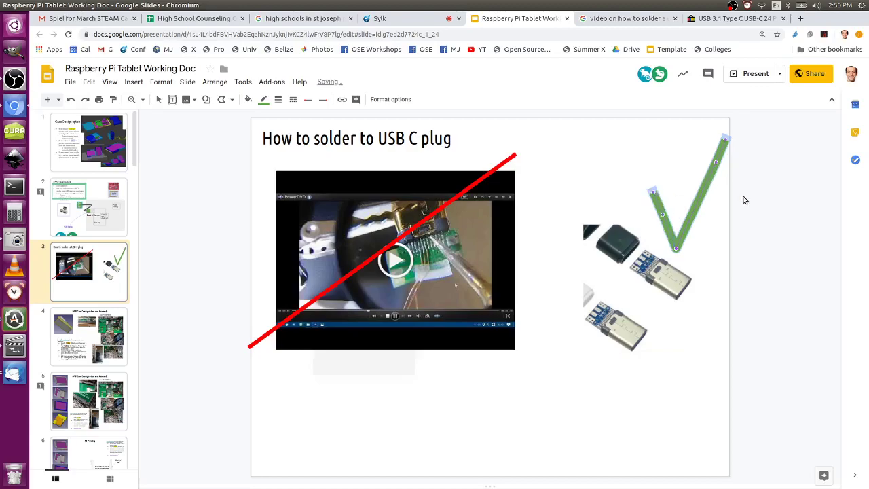
pyautogui.press('Escape')
pyautogui.click(769, 190)
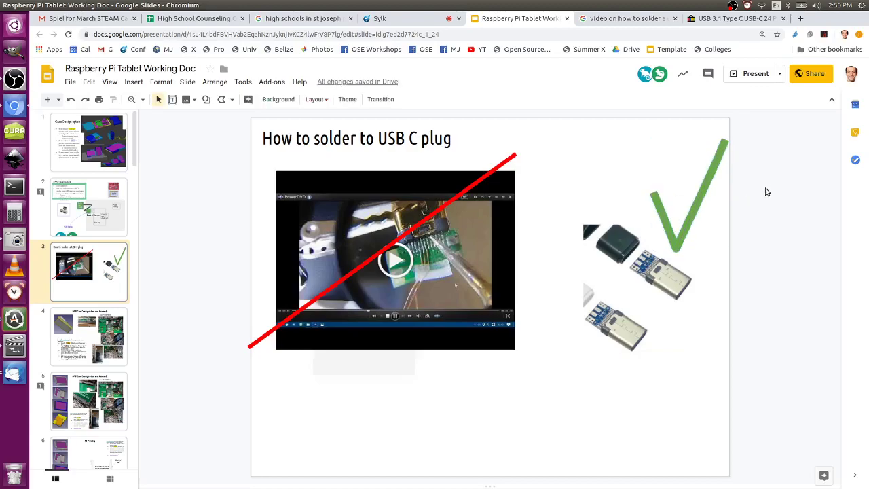
# Step: Select the connector image, copy the eBay listing's web address, and return to the presentation
pyautogui.click(631, 250)
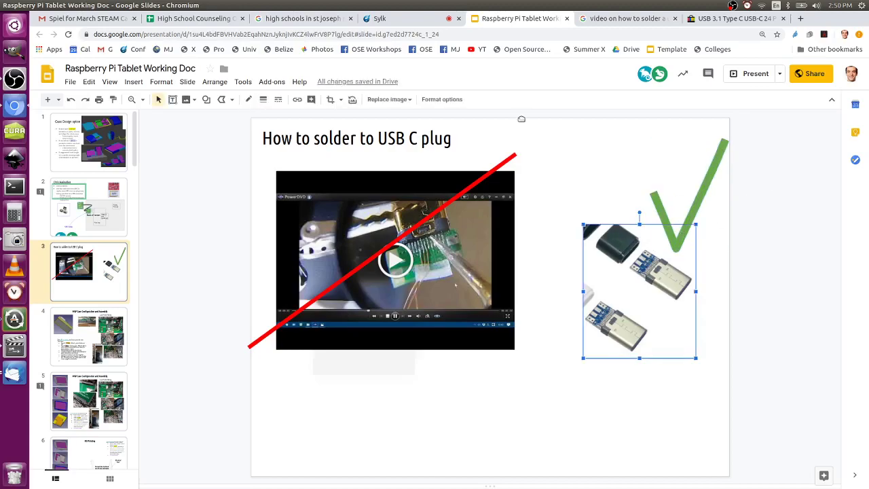
pyautogui.click(730, 19)
pyautogui.click(360, 34)
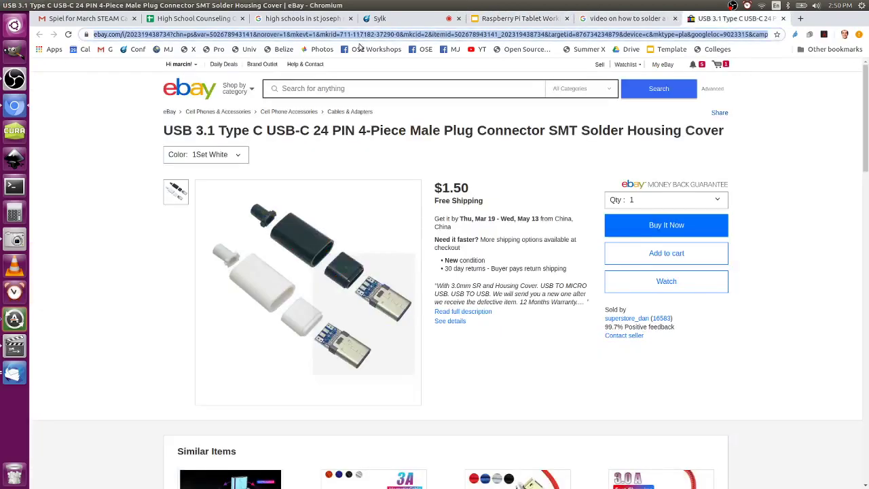
pyautogui.click(506, 19)
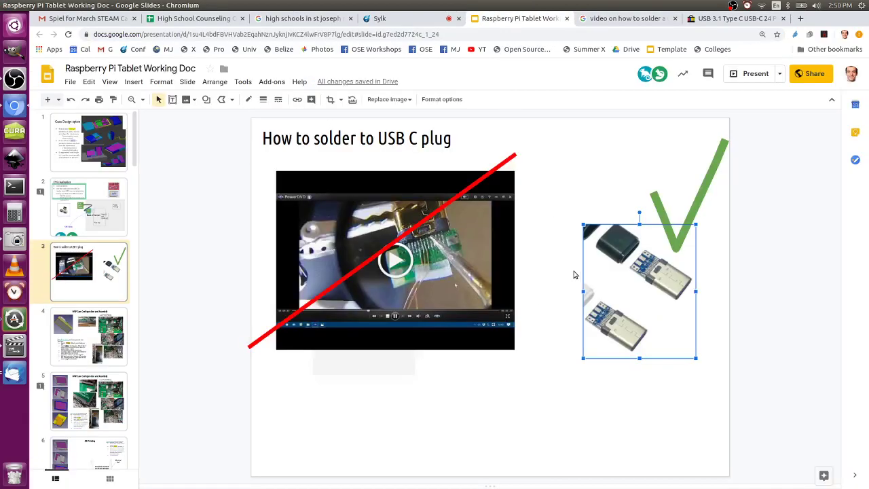
# Step: Give the connector image a blue border and link it to the copied eBay listing address
pyautogui.click(249, 99)
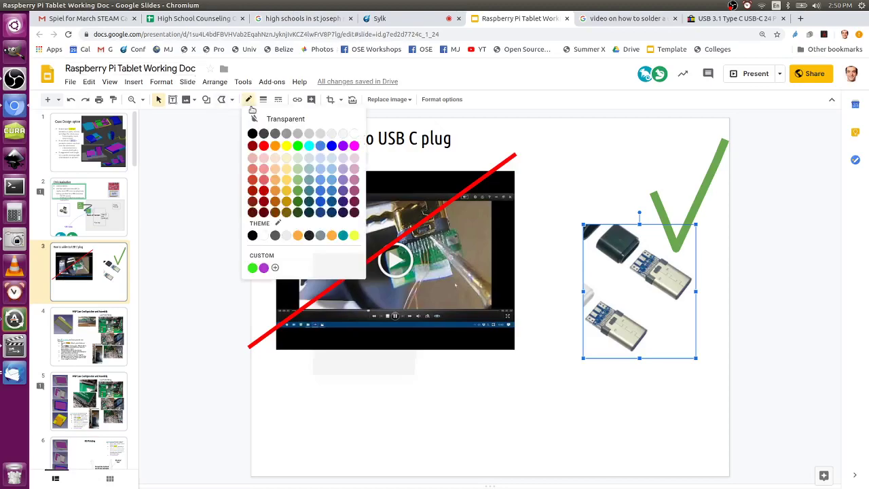
pyautogui.click(330, 145)
pyautogui.click(302, 99)
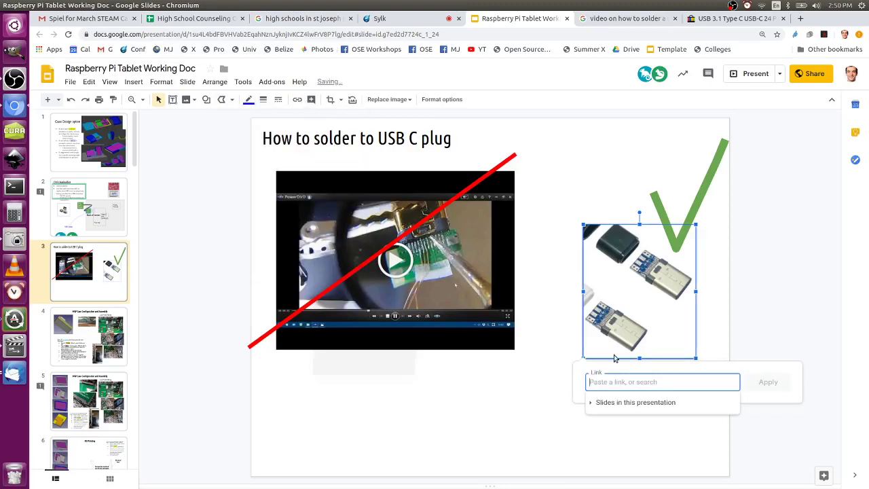
pyautogui.hotkey('ctrl', 'v')
pyautogui.click(762, 382)
pyautogui.click(728, 329)
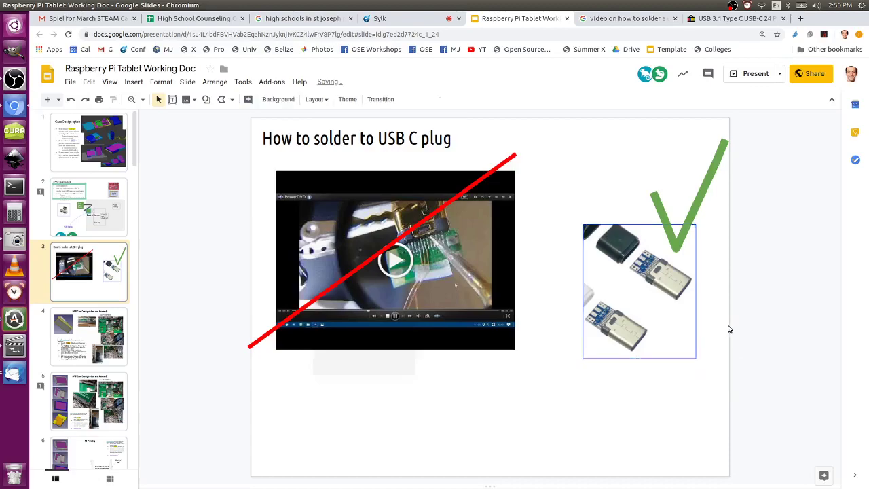
# Step: Move the connector image closer to the video and insert a right-pointing block arrow in the gap between them
pyautogui.click(619, 279)
pyautogui.moveTo(619, 280); pyautogui.dragTo(610, 271)
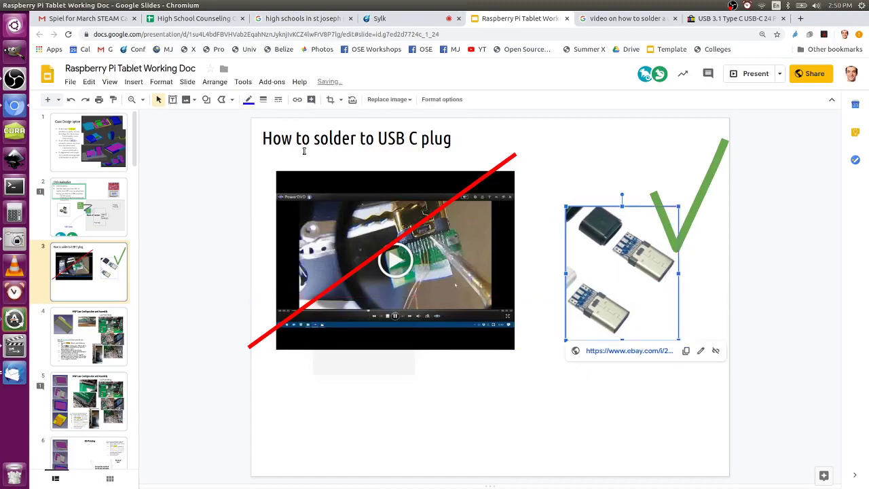
pyautogui.click(232, 99)
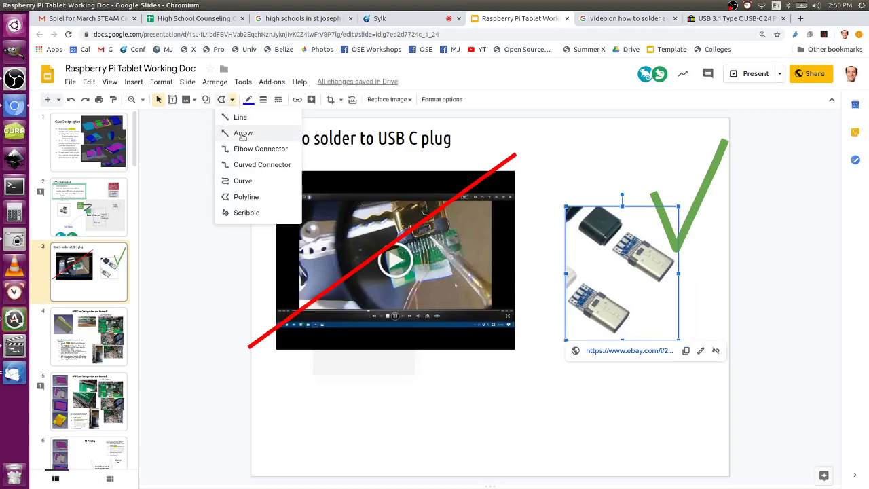
pyautogui.click(206, 99)
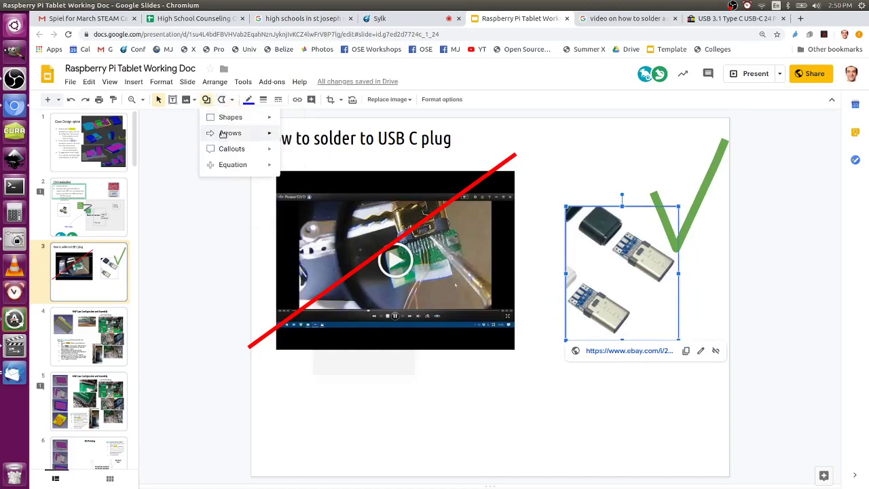
pyautogui.moveTo(228, 134)
pyautogui.click(287, 136)
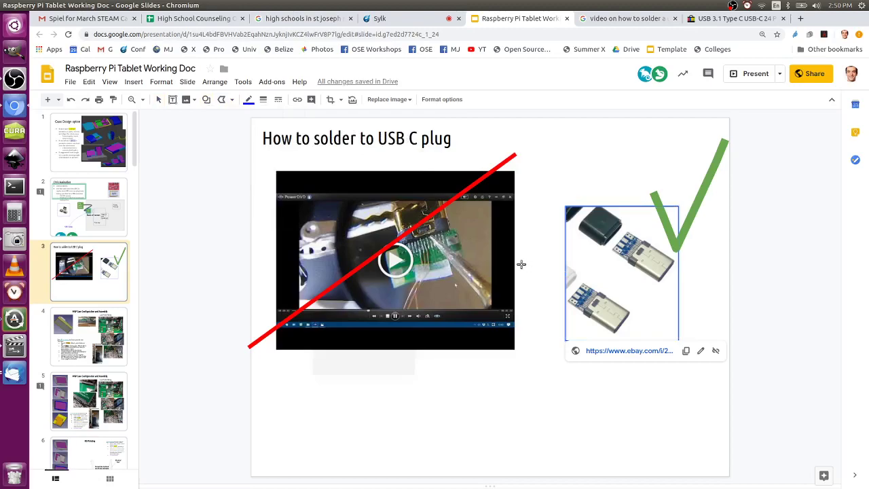
pyautogui.moveTo(521, 264); pyautogui.dragTo(556, 282)
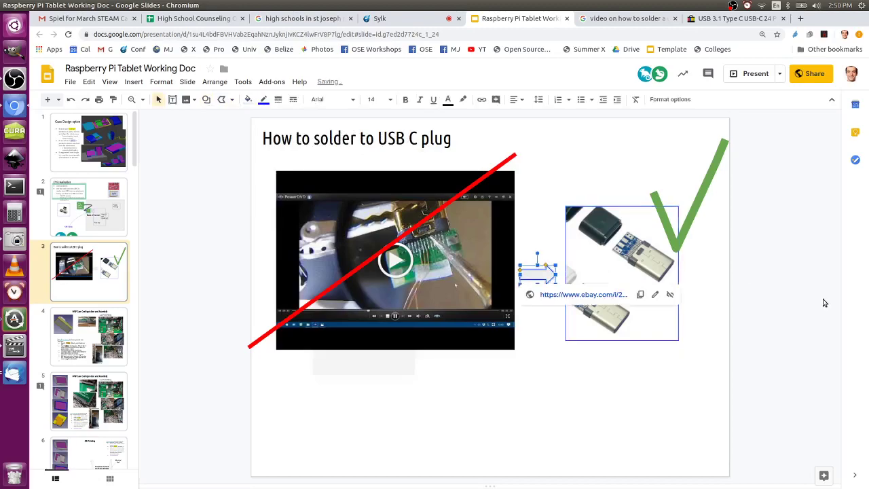
pyautogui.click(794, 292)
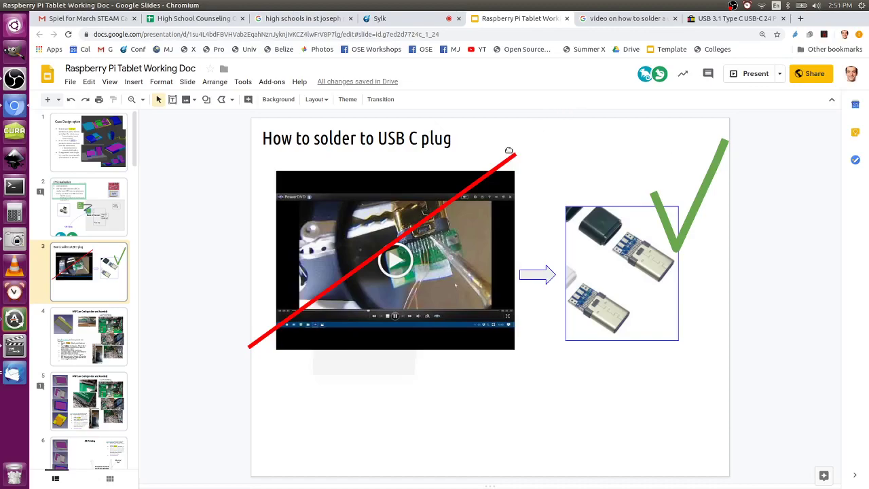
# Step: Append ": get one with a solder pad already on it" to the slide title and widen and reposition its box so it fits one line
pyautogui.click(450, 140)
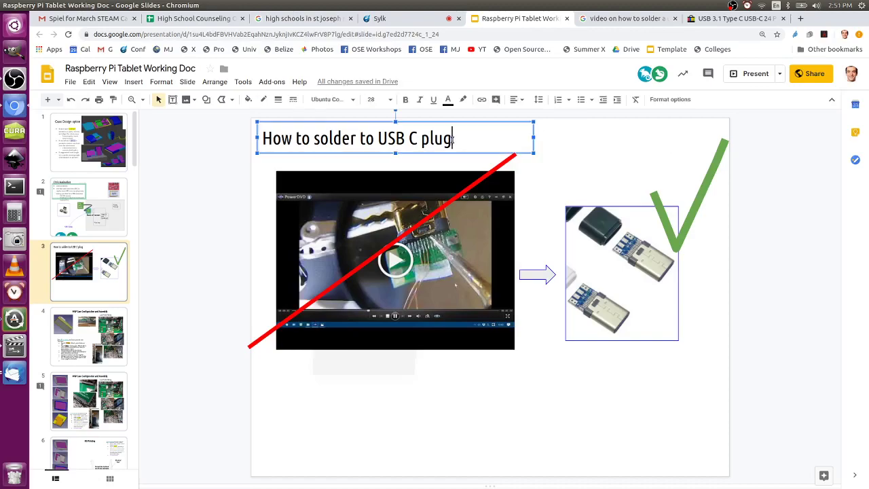
pyautogui.write(': get on')
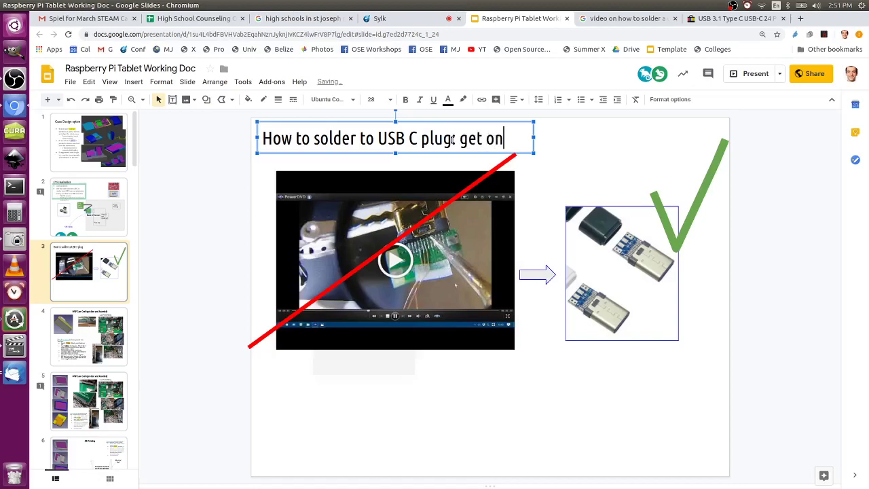
pyautogui.write('e with a s')
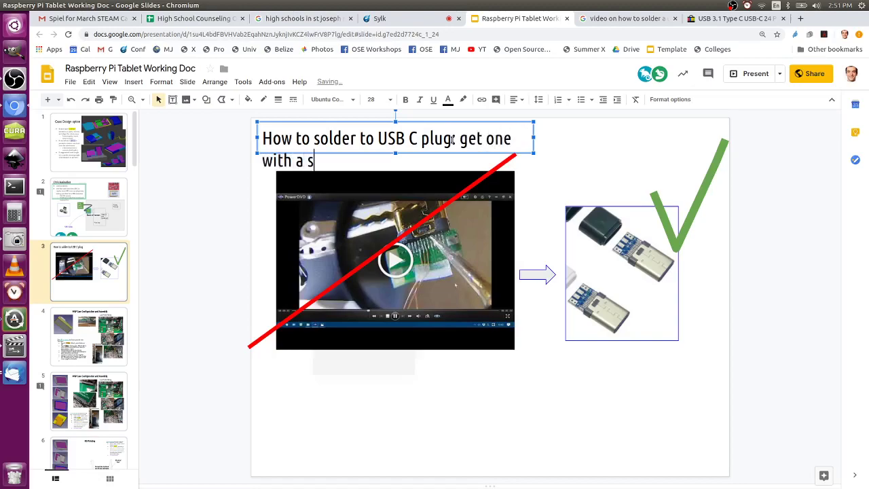
pyautogui.write('older p')
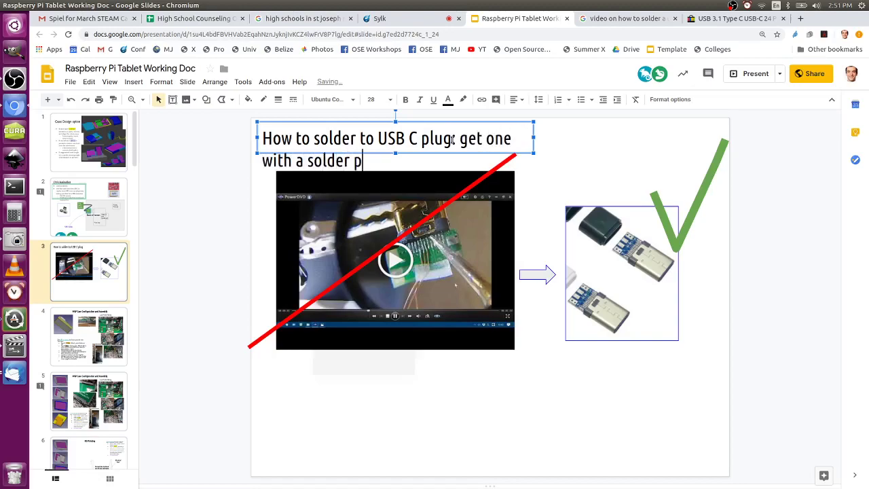
pyautogui.write('ad already on it')
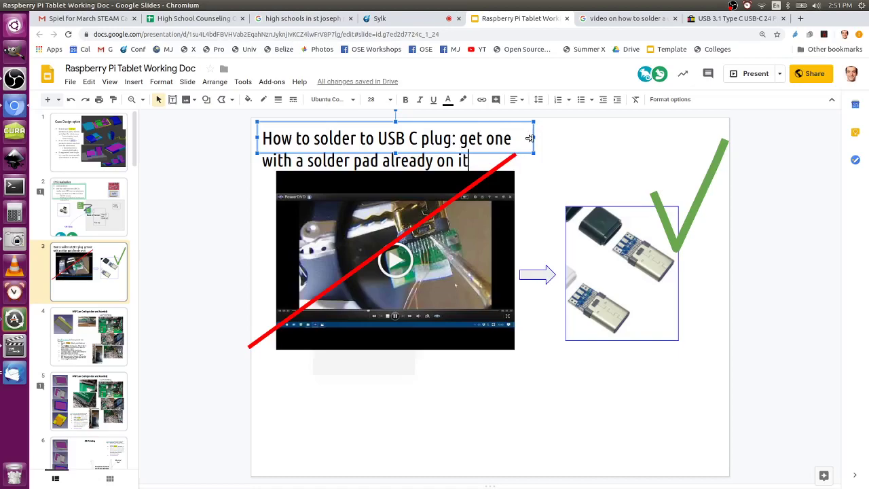
pyautogui.moveTo(530, 138); pyautogui.dragTo(739, 138)
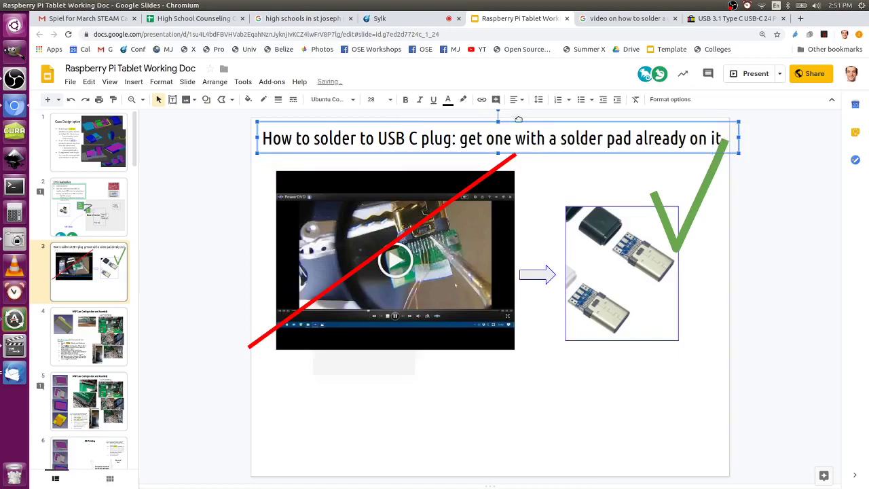
pyautogui.moveTo(520, 124); pyautogui.dragTo(523, 127)
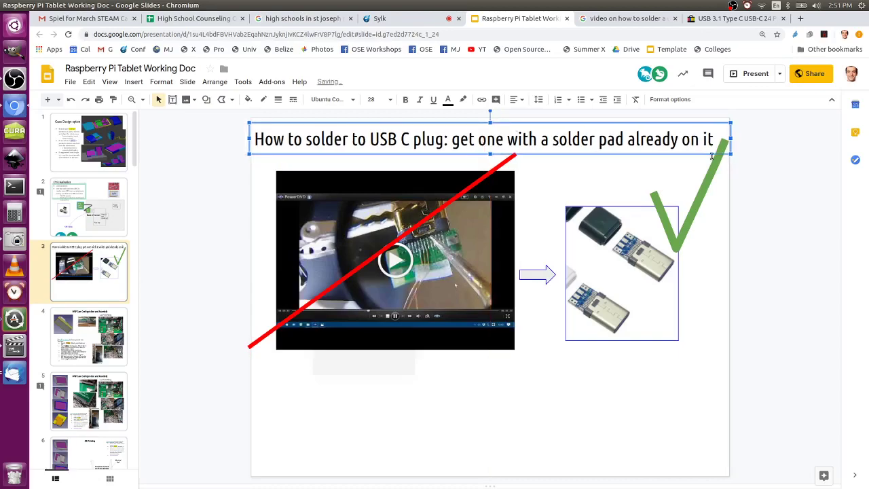
# Step: Draw a thin arrow from the word "solder" before "pad" in the title to the solder pads of the upper connector
pyautogui.click(232, 100)
pyautogui.click(242, 186)
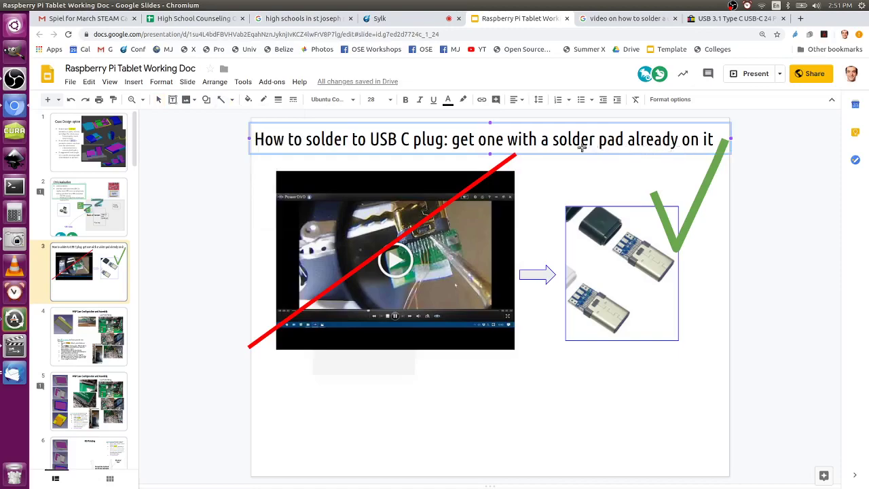
pyautogui.moveTo(589, 148)
pyautogui.mouseDown()
pyautogui.moveTo(628, 212)
pyautogui.moveTo(632, 244)
pyautogui.moveTo(629, 234)
pyautogui.mouseUp()
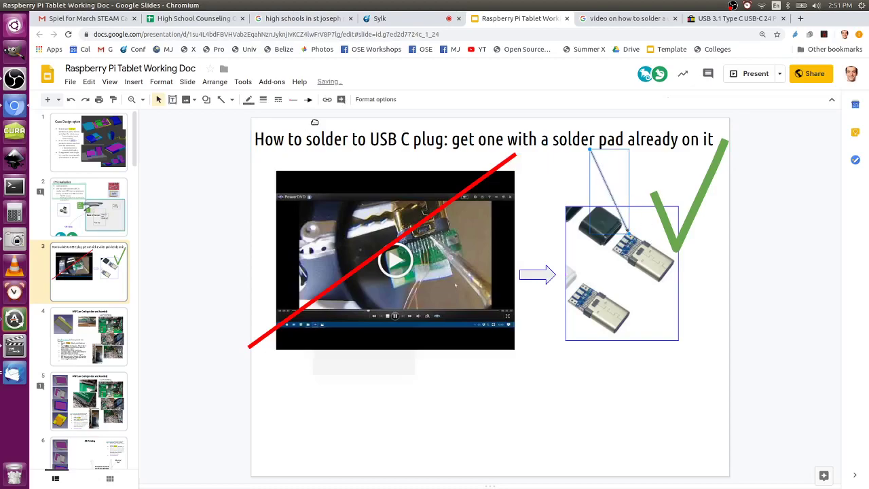
pyautogui.click(309, 100)
pyautogui.click(786, 327)
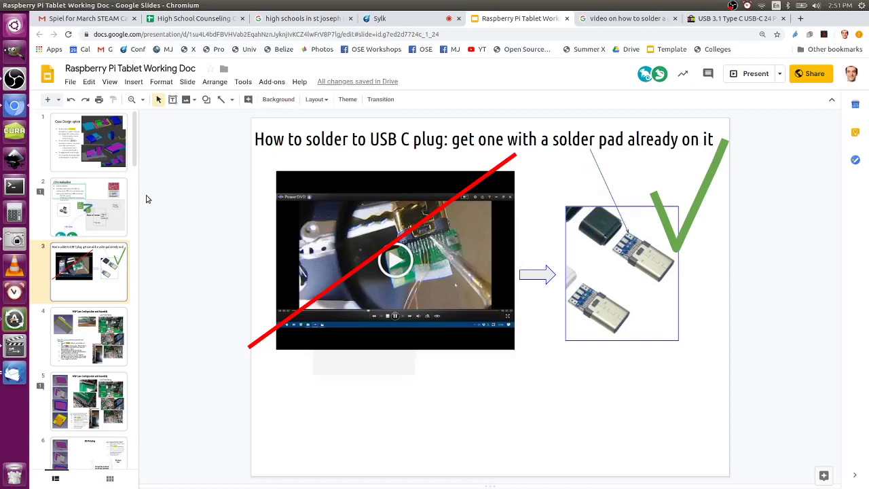
# Step: Select all the objects below the title together and nudge them down to open space under it
pyautogui.moveTo(198, 174); pyautogui.dragTo(694, 429)
pyautogui.press('Down')
pyautogui.press('Down')
pyautogui.press('Down')
pyautogui.press('Down')
pyautogui.press('Down')
pyautogui.press('Down')
pyautogui.press('Down')
pyautogui.press('Down')
pyautogui.press('Down')
pyautogui.press('Down')
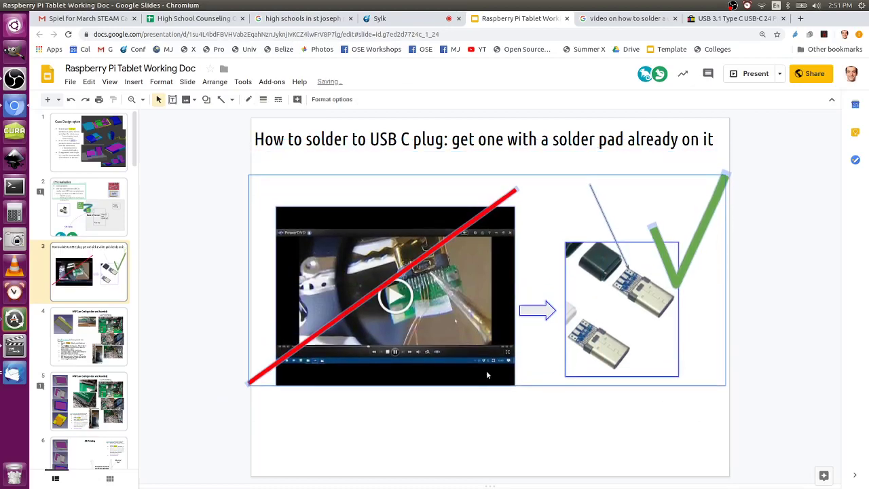
# Step: Stretch the thin arrow's upper end back up to the words "solder pad" in the title
pyautogui.click(748, 297)
pyautogui.click(600, 209)
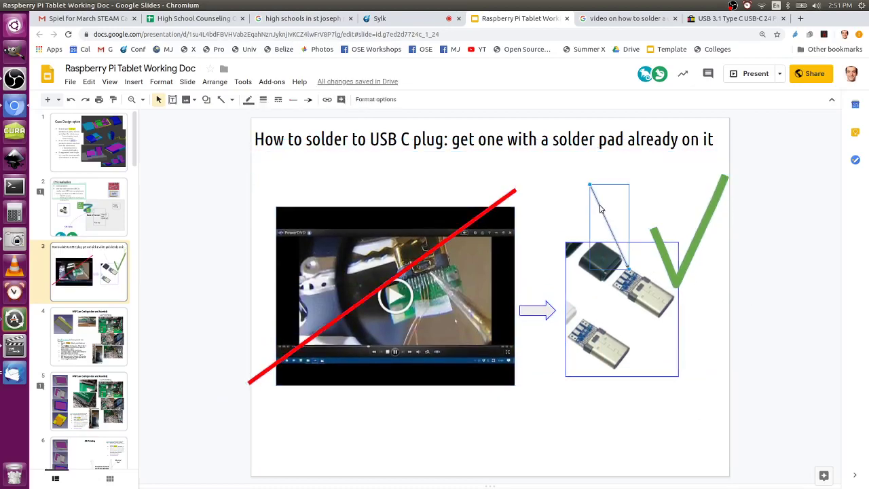
pyautogui.moveTo(589, 185); pyautogui.dragTo(591, 151)
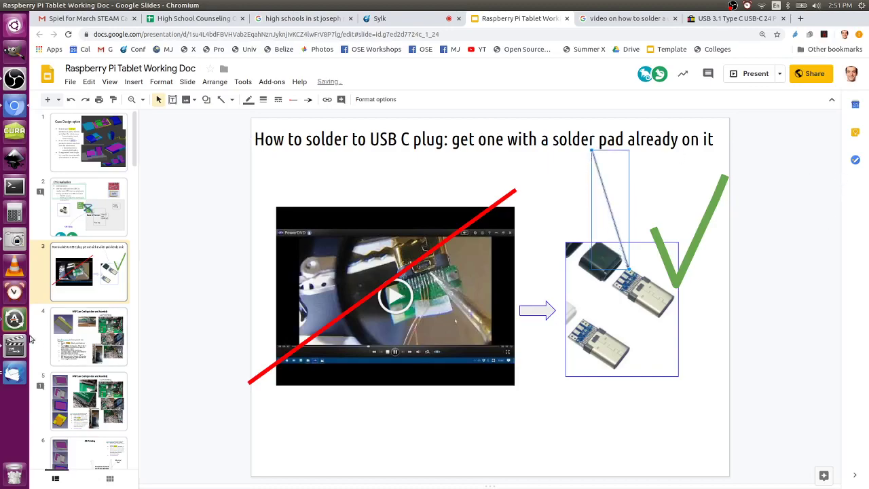
# Step: On slide 2, add a question mark after "USB connection" and after the "USB C M-F connector" sub-bullet
pyautogui.click(85, 200)
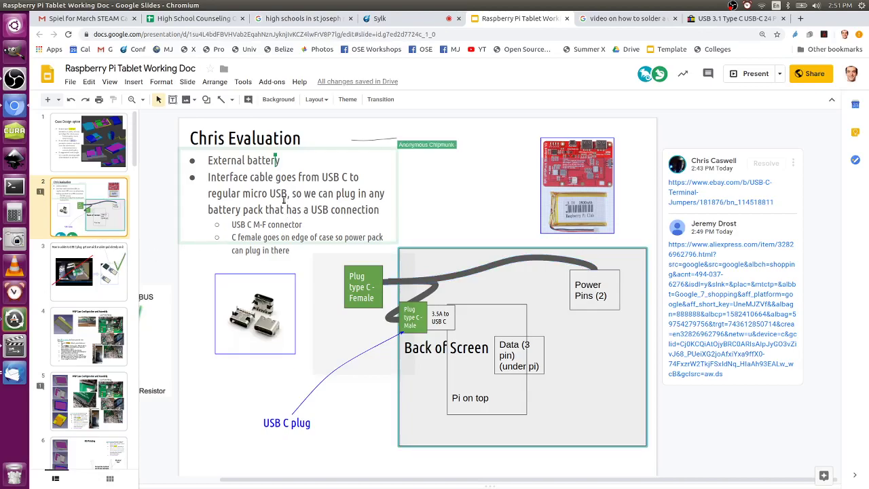
pyautogui.click(381, 211)
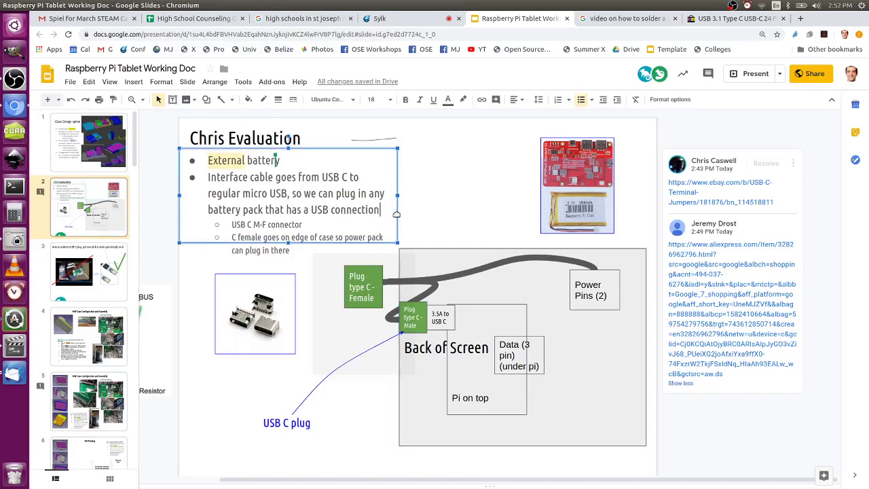
pyautogui.write('?')
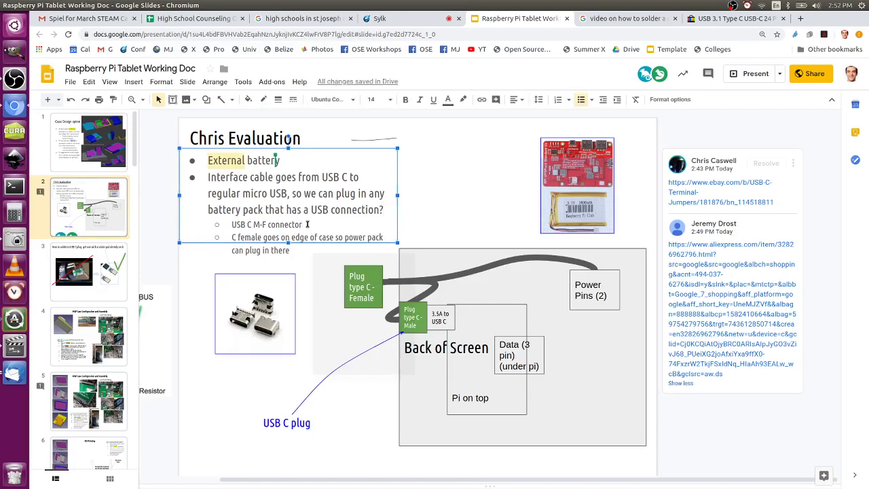
pyautogui.press('alt')
pyautogui.write('?')
pyautogui.click(306, 224)
pyautogui.write('?')
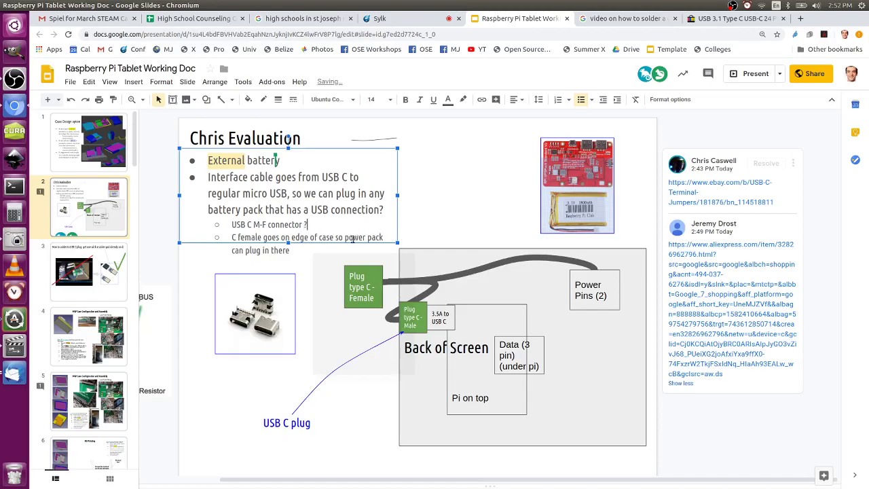
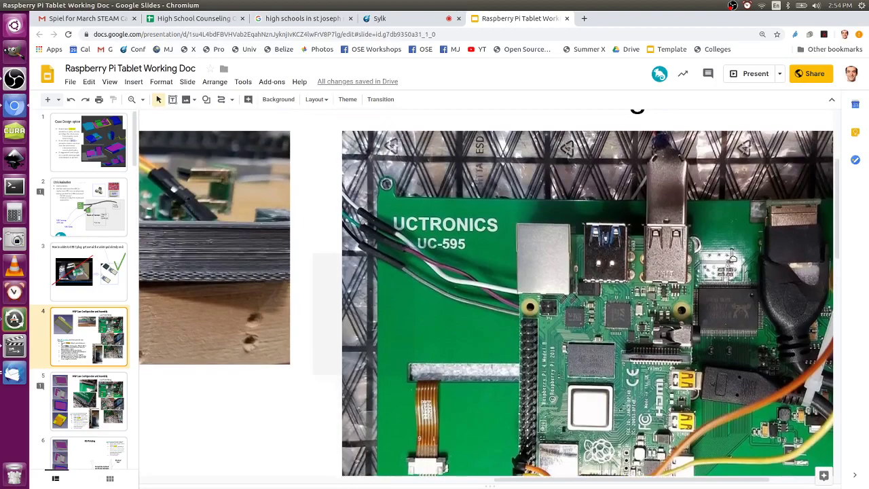
# Step: Examine the UCTRONICS board photo on slide 4, then look through the remaining slides and open slide 34
pyautogui.scroll(-2, 732, 256)
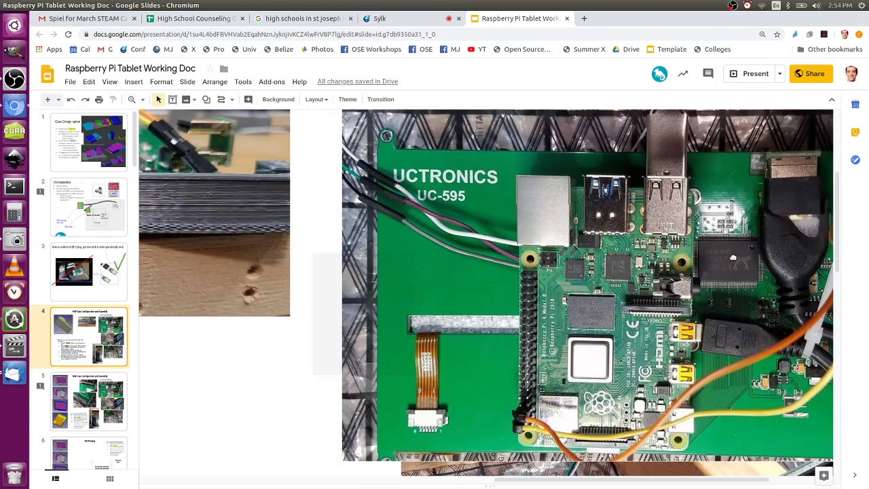
pyautogui.scroll(-1, 732, 257)
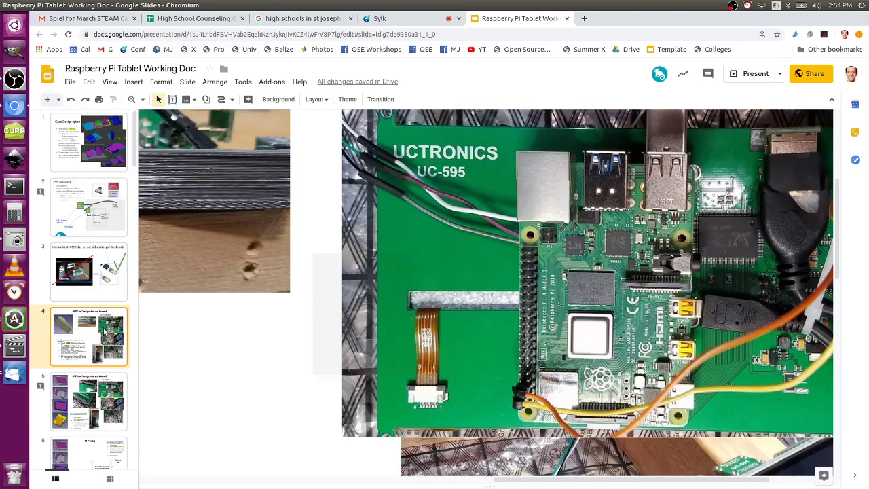
pyautogui.scroll(-7, 88, 236)
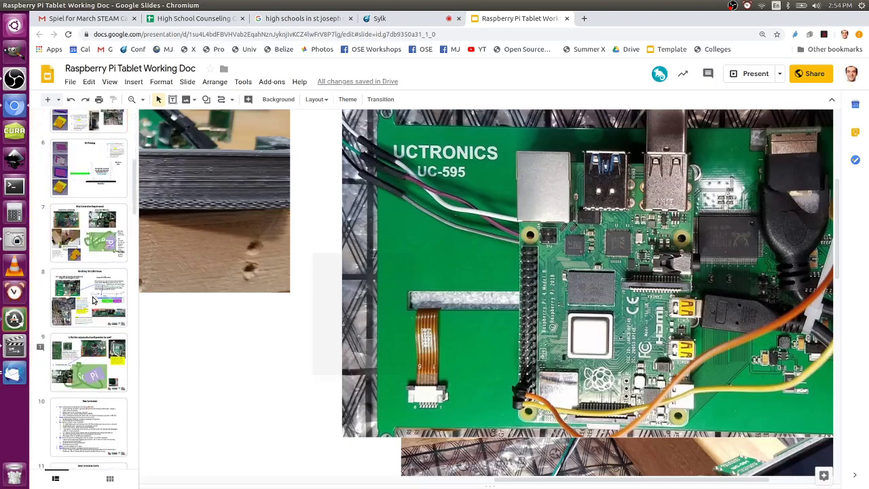
pyautogui.scroll(-16, 102, 347)
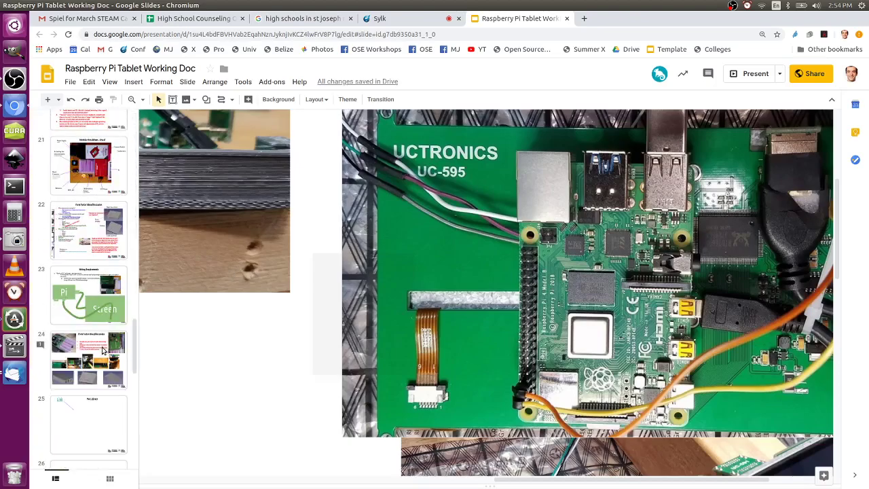
pyautogui.scroll(-6, 104, 349)
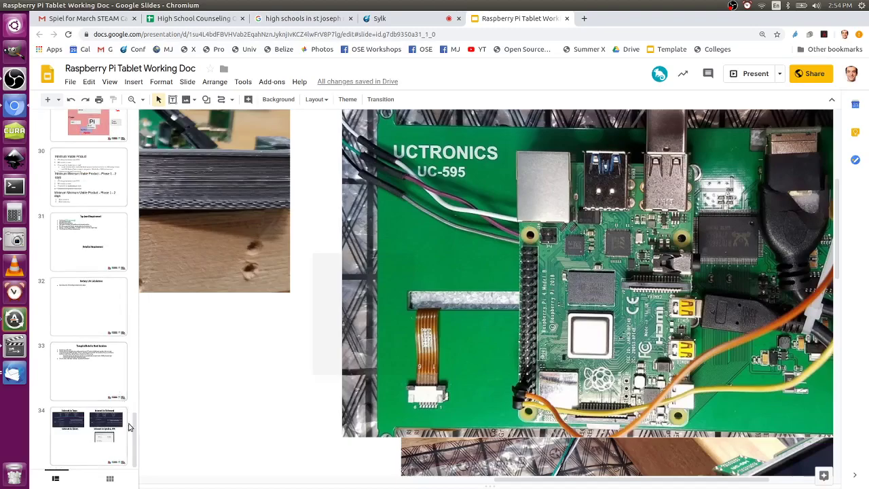
pyautogui.click(93, 431)
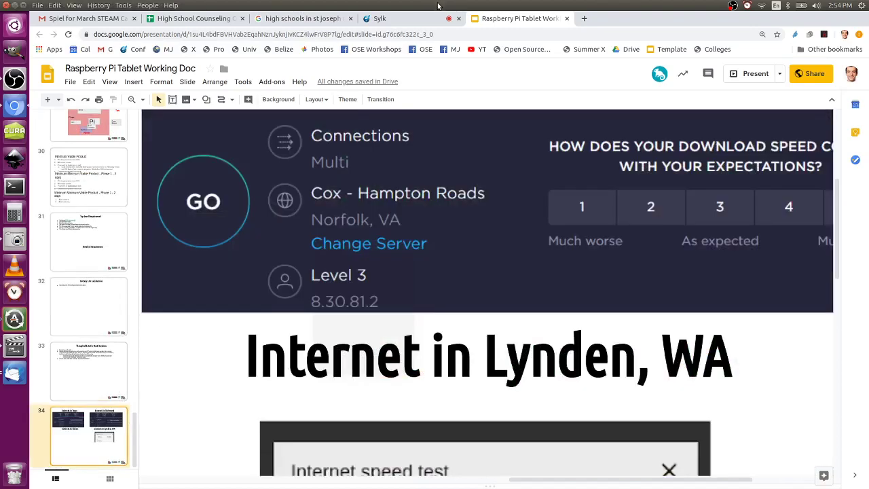
# Step: Load the wiki's Part Library for the Raspberry Pi Tablet page in the tab holding the high schools search
pyautogui.click(303, 19)
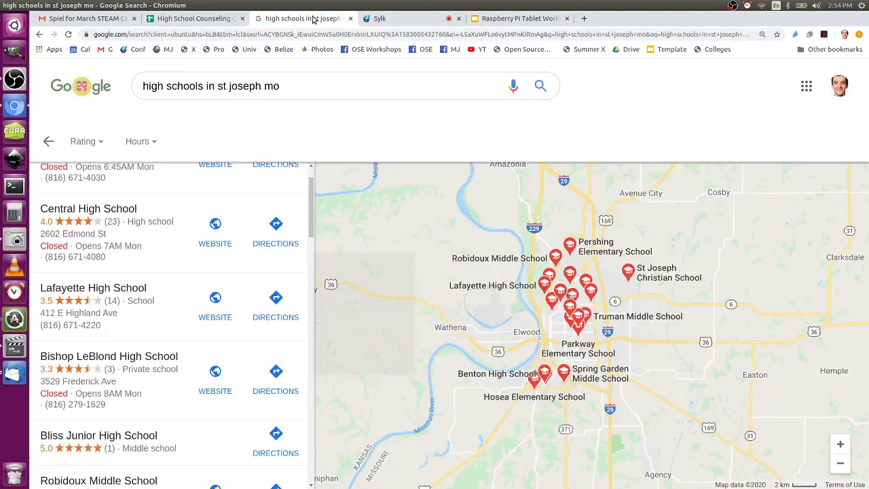
pyautogui.click(167, 50)
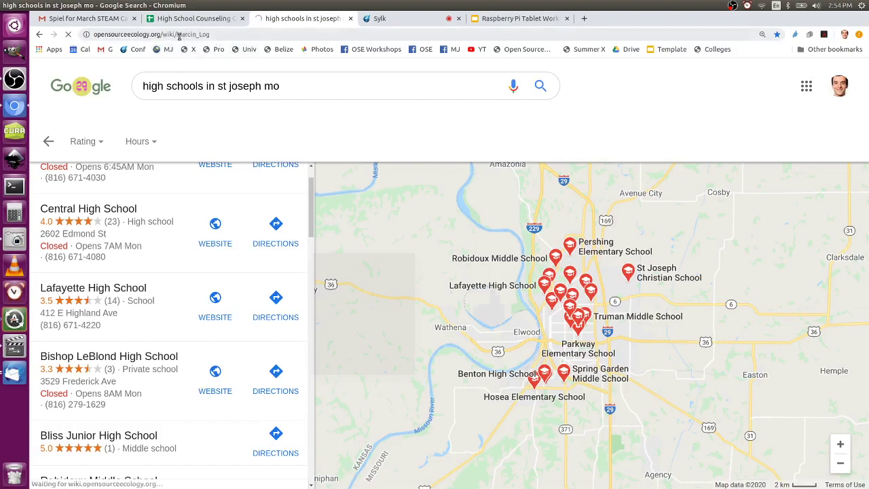
pyautogui.moveTo(179, 36); pyautogui.dragTo(268, 44)
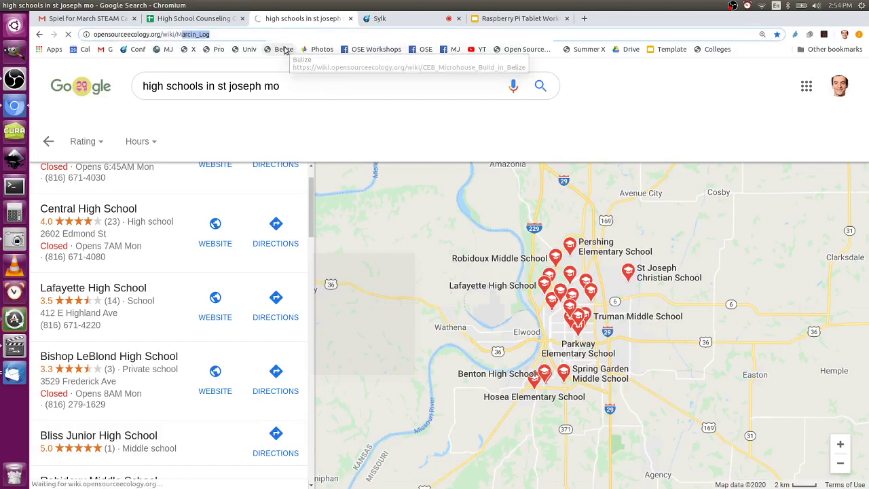
pyautogui.press('BackSpace')
pyautogui.press('BackSpace')
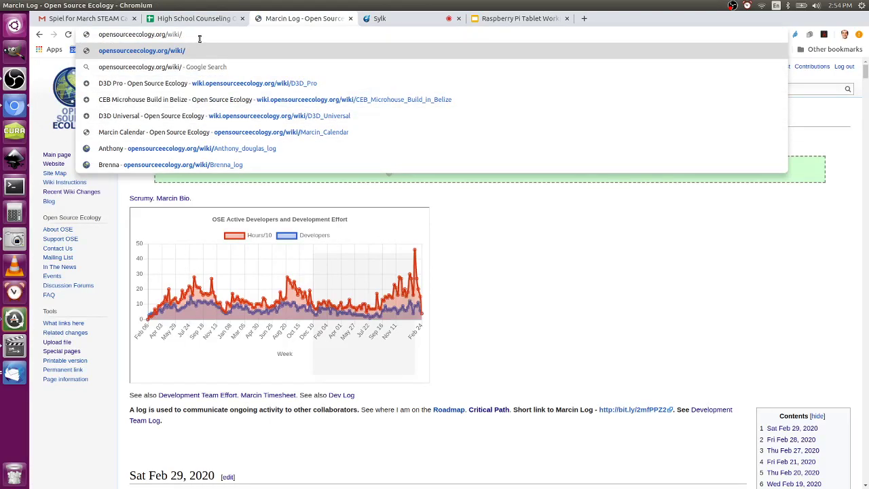
pyautogui.write('Ra')
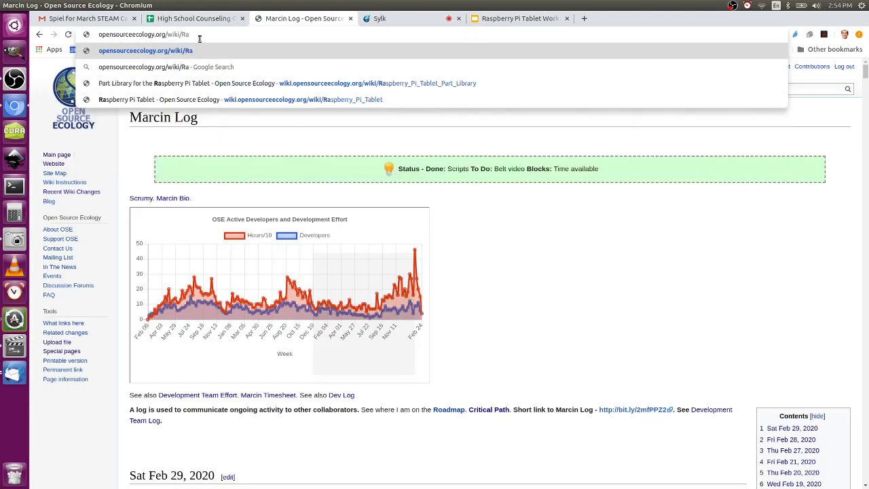
pyautogui.click(306, 83)
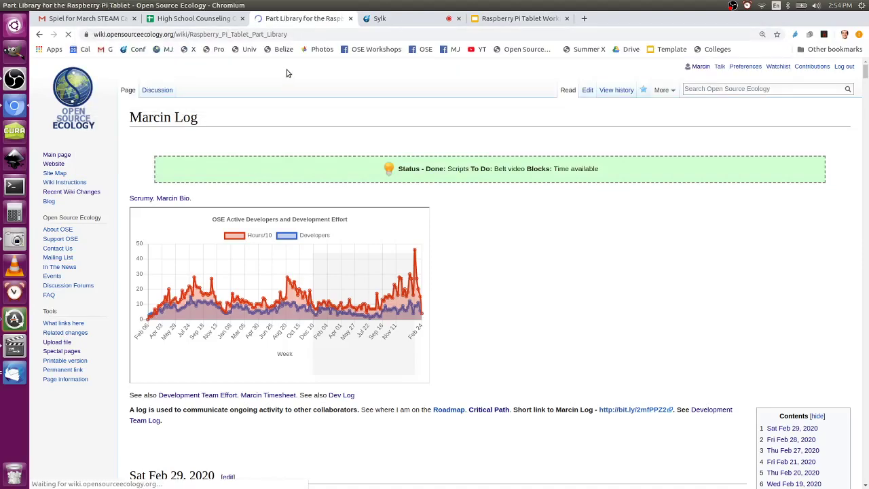
# Step: In the page's Links section, insert [[File:check.png]] before the Pi4B Instructables.com tablet link and save the edit
pyautogui.scroll(-3, 541, 285)
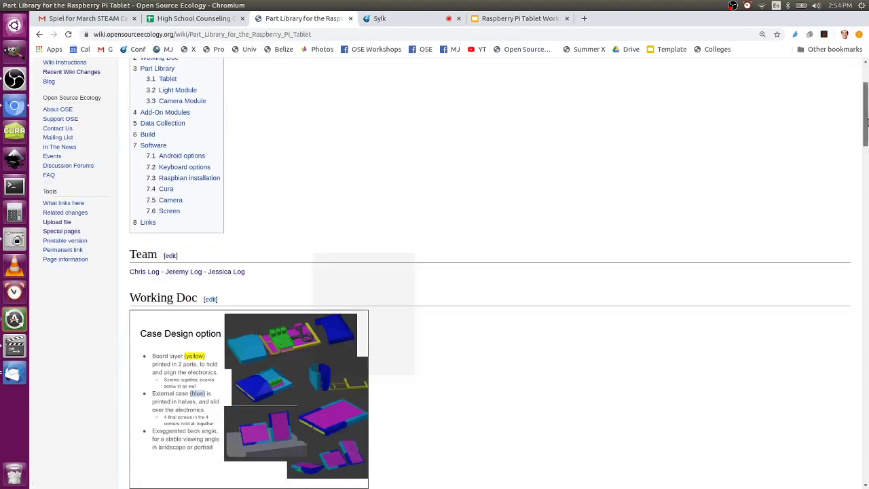
pyautogui.moveTo(867, 121); pyautogui.dragTo(866, 469)
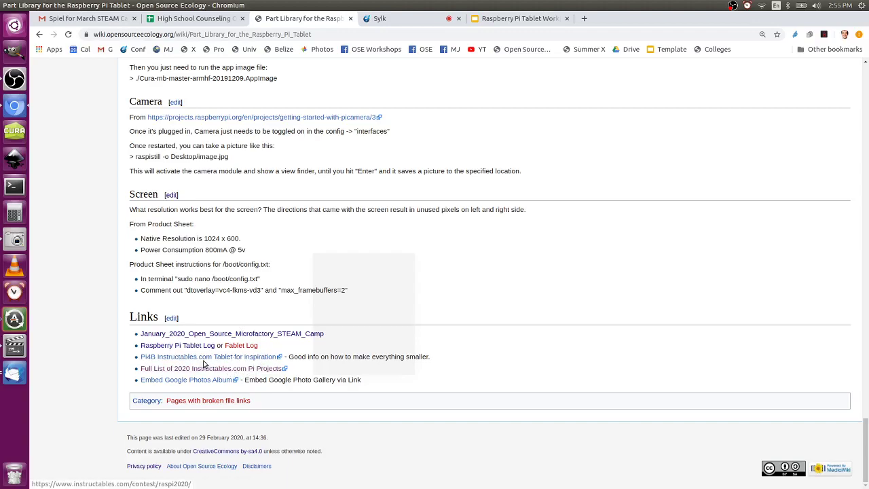
pyautogui.rightClick(229, 358)
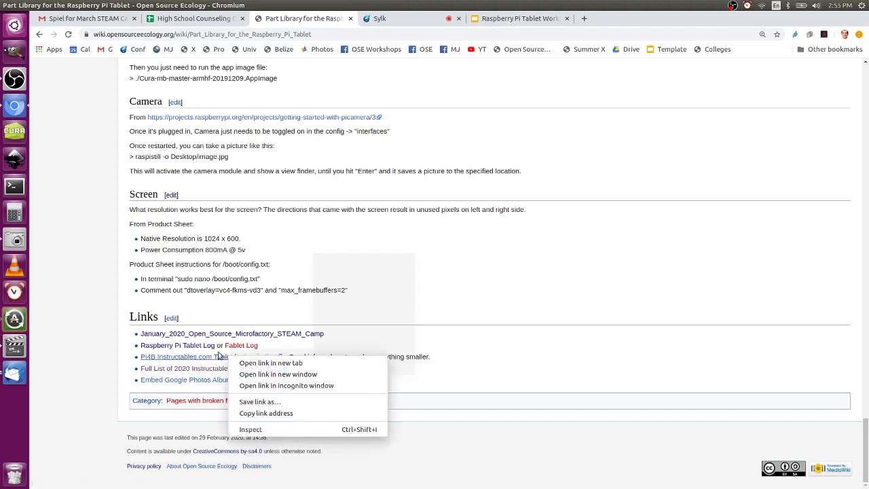
pyautogui.click(173, 321)
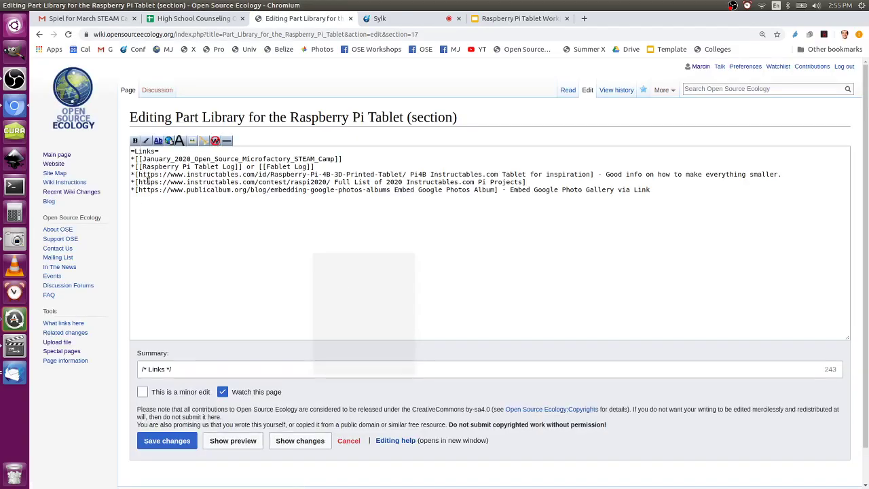
pyautogui.click(139, 175)
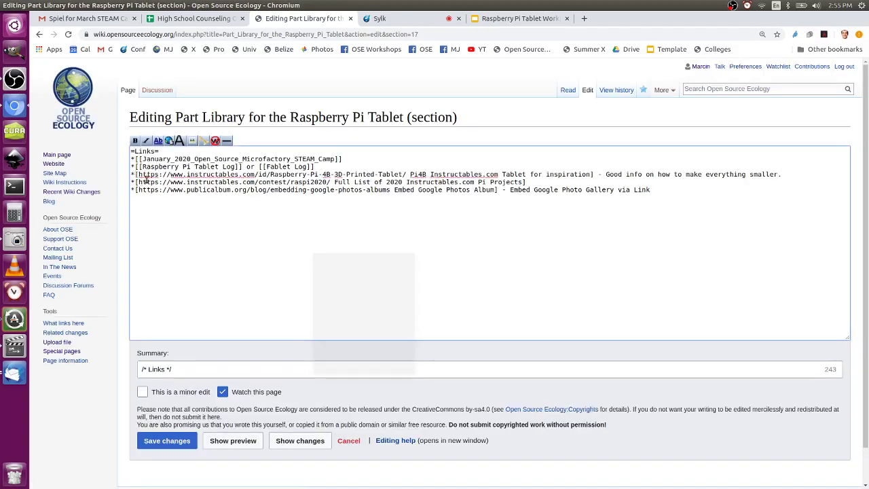
pyautogui.write('[Fie[')
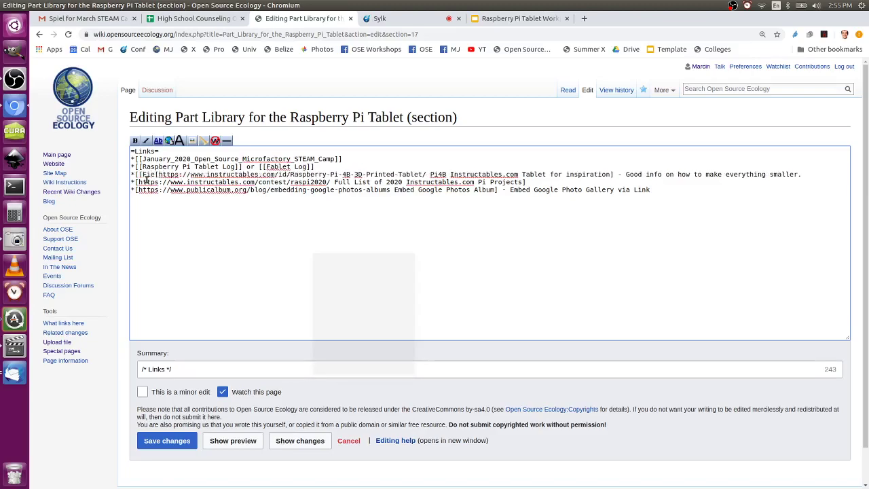
pyautogui.press('BackSpace')
pyautogui.write('le:check')
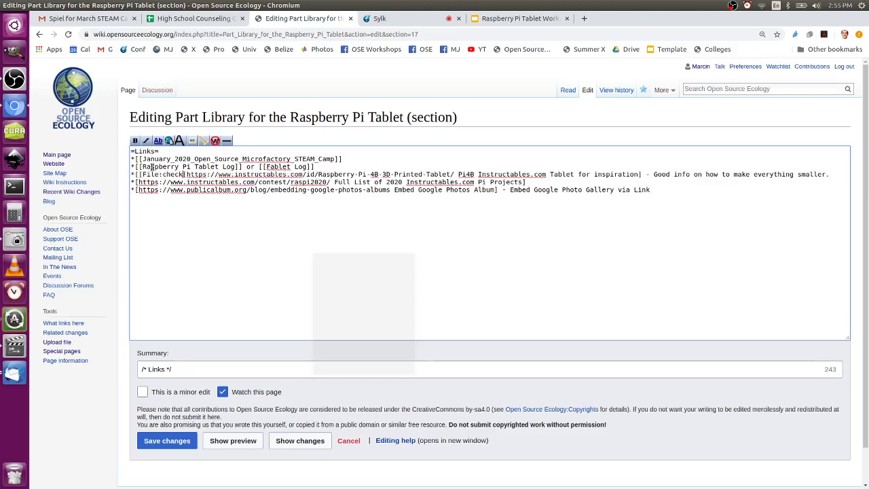
pyautogui.write('.png')
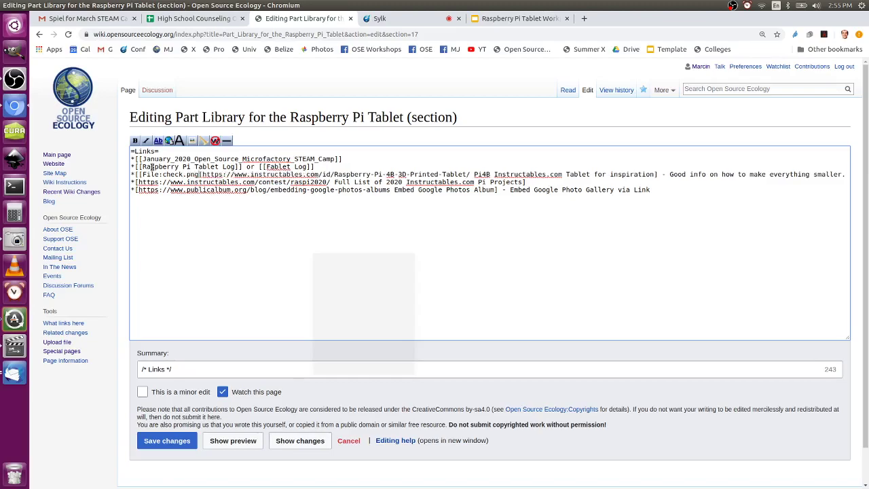
pyautogui.write(']]')
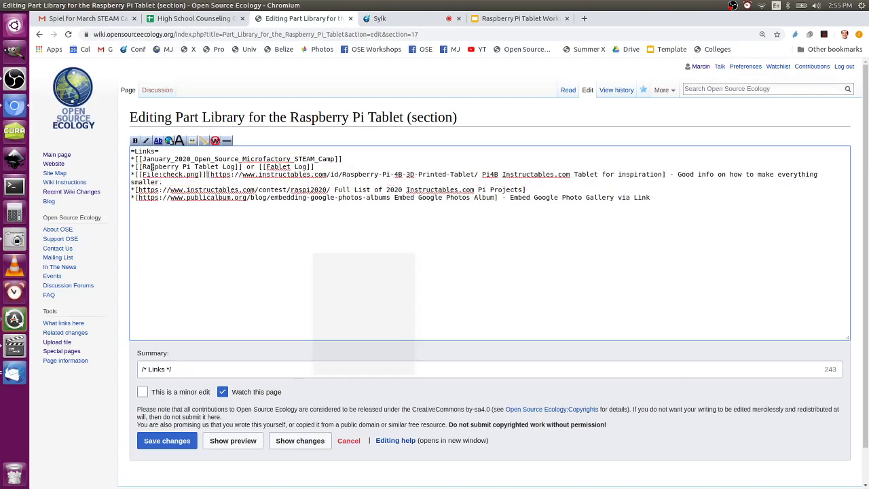
pyautogui.click(169, 446)
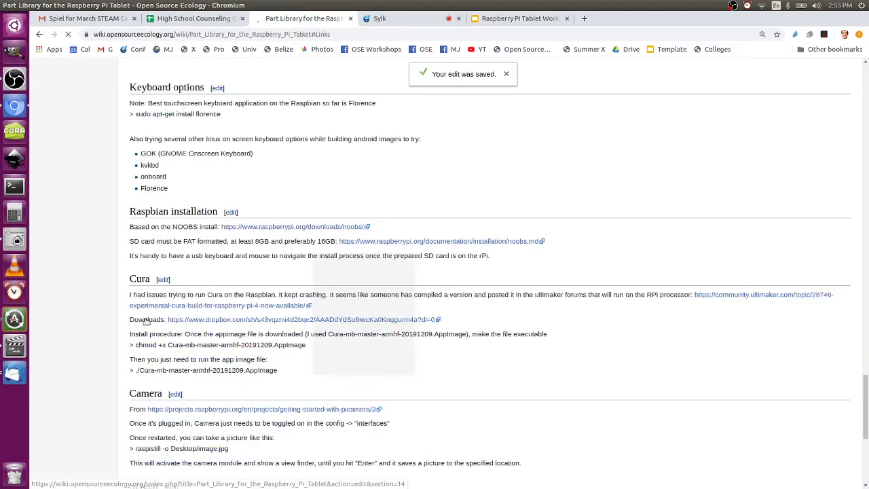
# Step: Open the Pi4B Instructables.com tablet link and examine the project's photos, description and feature list
pyautogui.scroll(-5, 183, 408)
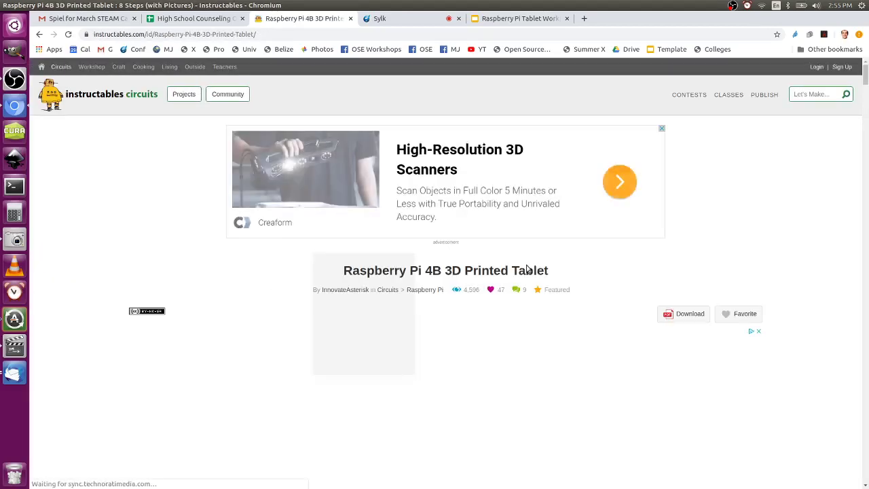
pyautogui.scroll(-3, 587, 303)
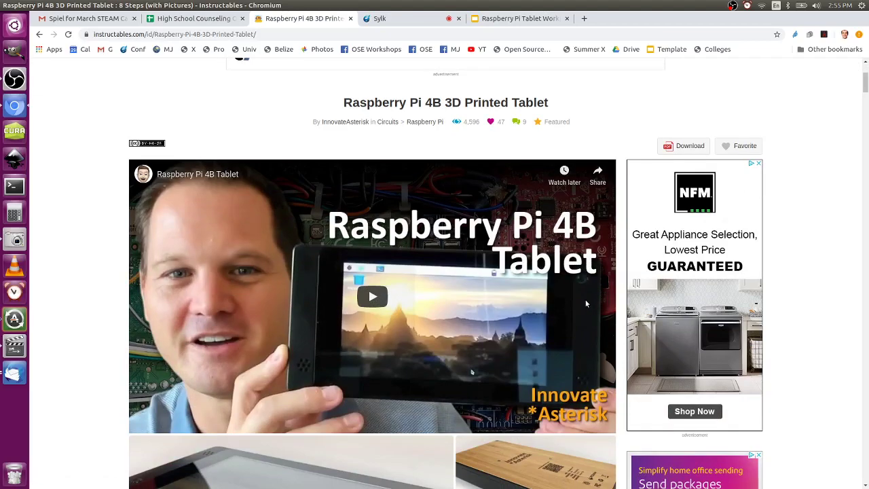
pyautogui.scroll(-5, 587, 303)
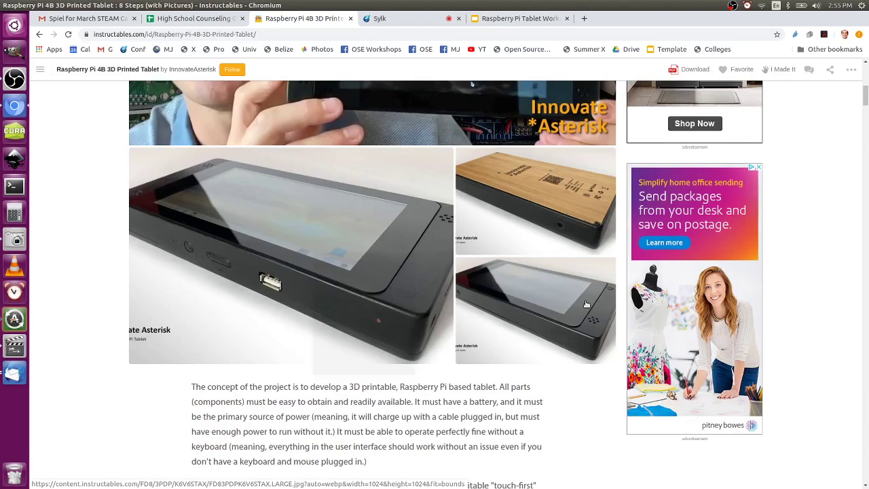
pyautogui.scroll(-1, 584, 301)
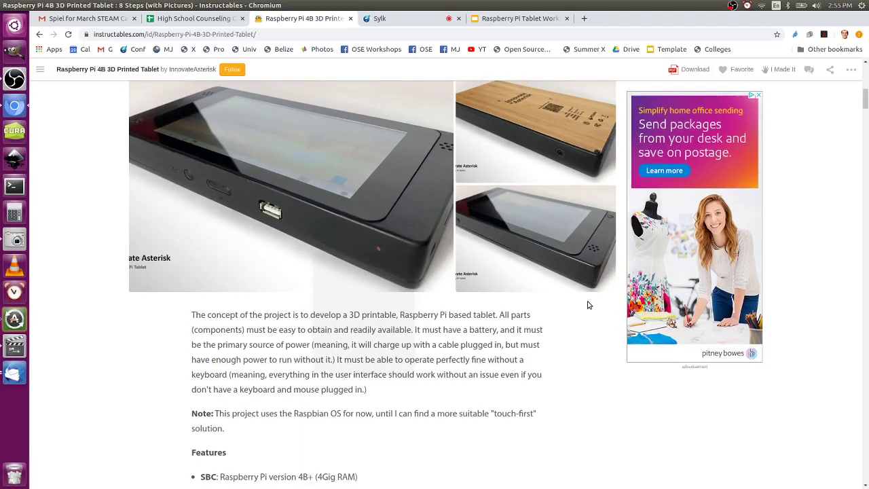
pyautogui.scroll(-2, 588, 305)
pyautogui.scroll(-4, 587, 305)
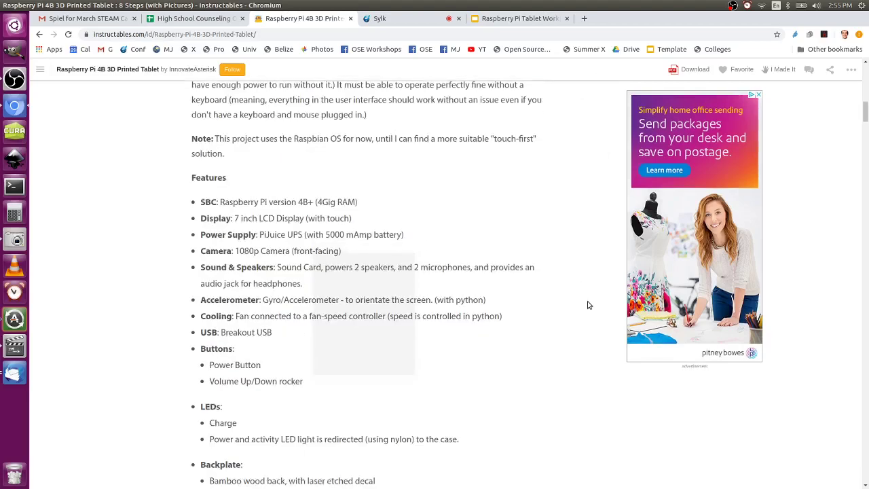
# Step: Open the profile of the tablet project's author in a new tab
pyautogui.moveTo(865, 118); pyautogui.dragTo(611, 98)
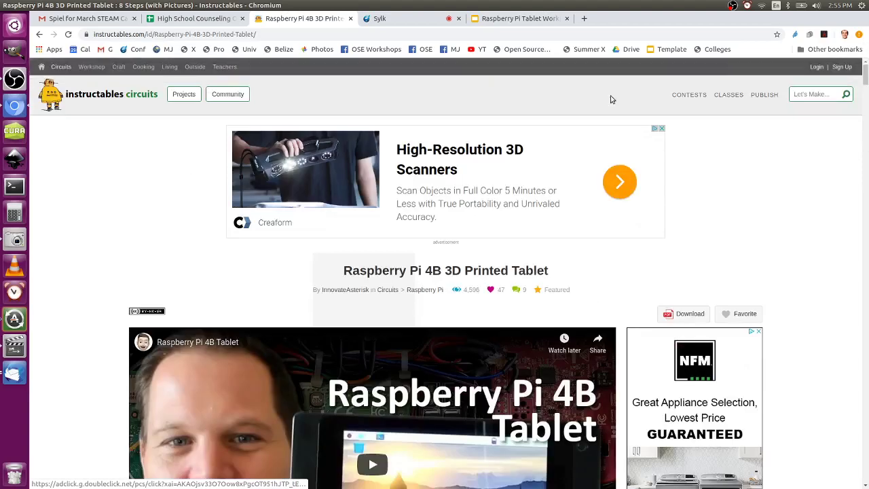
pyautogui.rightClick(348, 294)
pyautogui.click(364, 298)
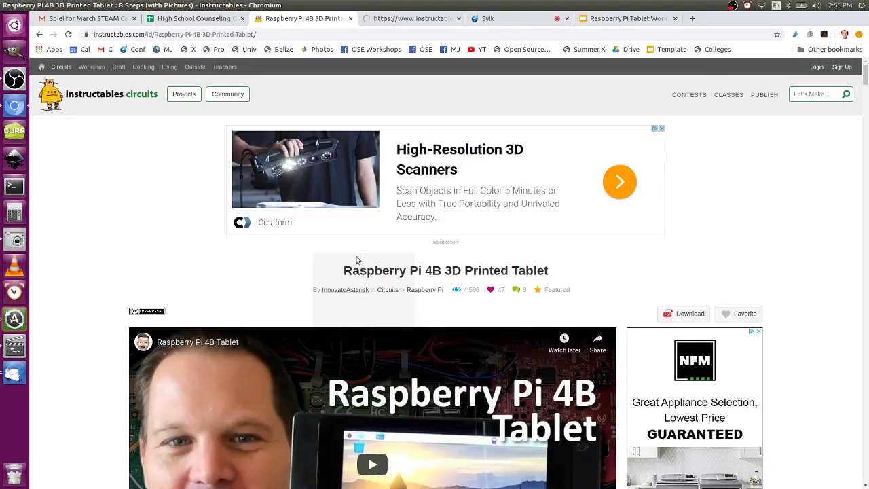
# Step: Start the Raspberry Pi 4B Tablet video on the project page and open it on YouTube
pyautogui.scroll(-4, 426, 202)
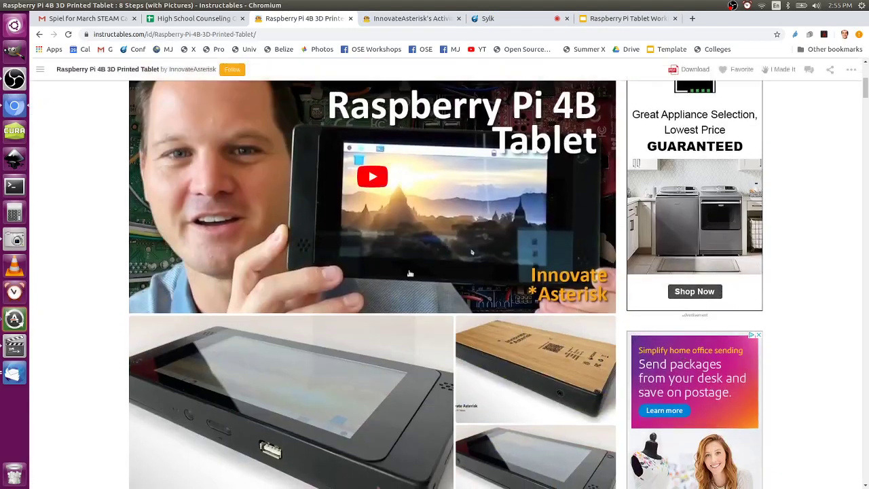
pyautogui.click(360, 198)
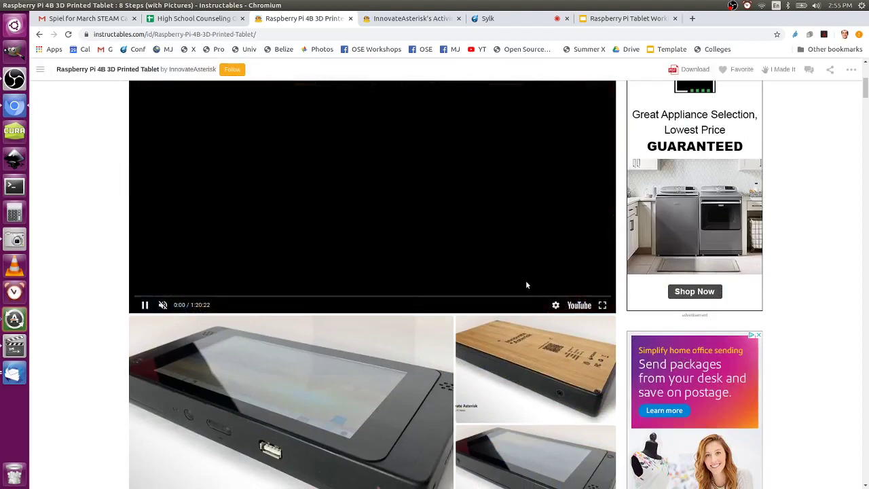
pyautogui.click(578, 304)
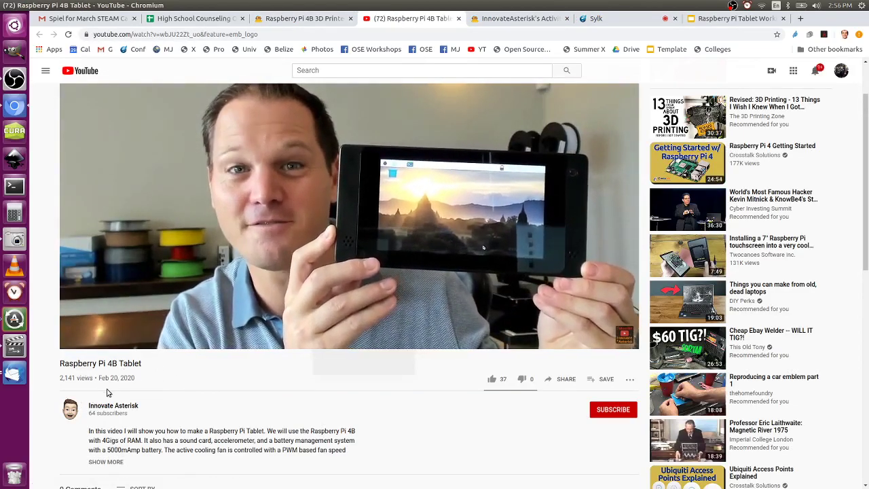
# Step: Begin a public comment on the Raspberry Pi 4B Tablet video reading "Nice! Will look at how to incorporate this into"
pyautogui.scroll(-2, 174, 420)
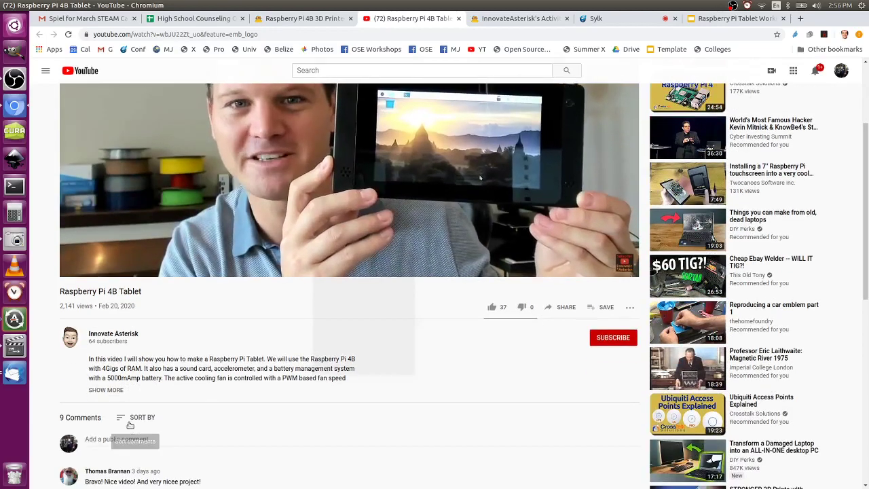
pyautogui.scroll(2, 174, 390)
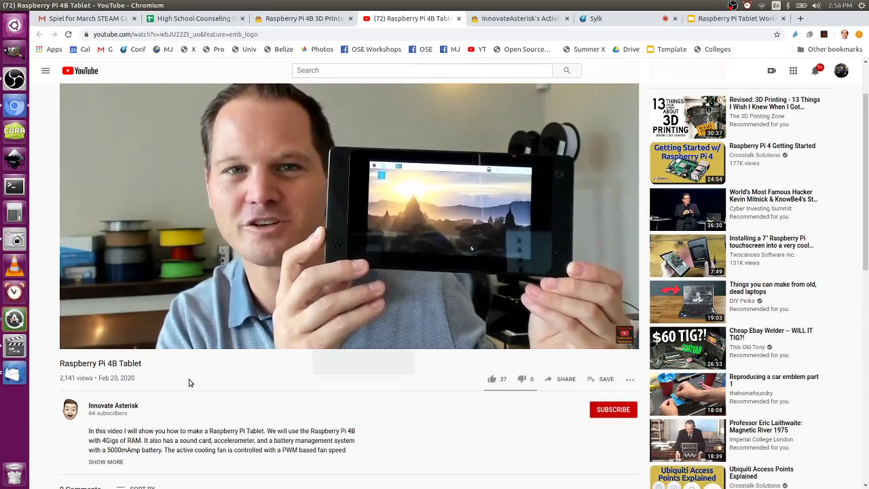
pyautogui.scroll(-3, 194, 405)
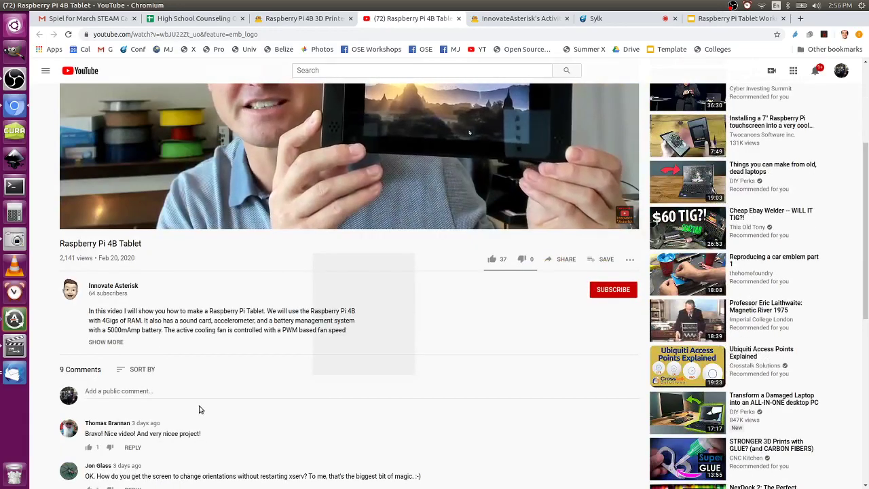
pyautogui.click(150, 392)
pyautogui.write('Ncie')
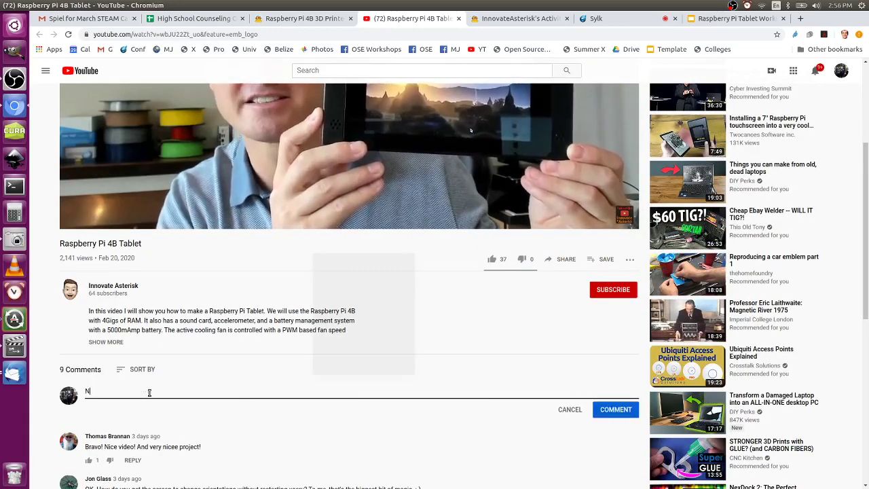
pyautogui.press('BackSpace')
pyautogui.press('BackSpace')
pyautogui.press('BackSpace')
pyautogui.write('ice')
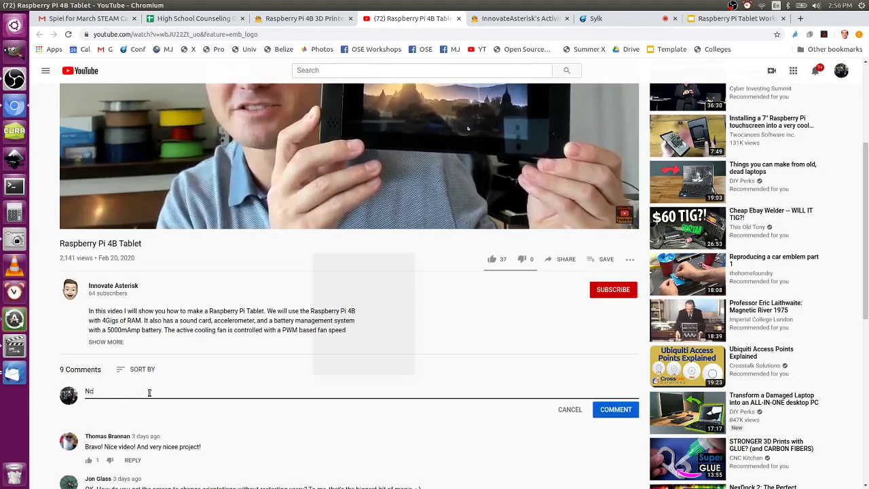
pyautogui.write('!')
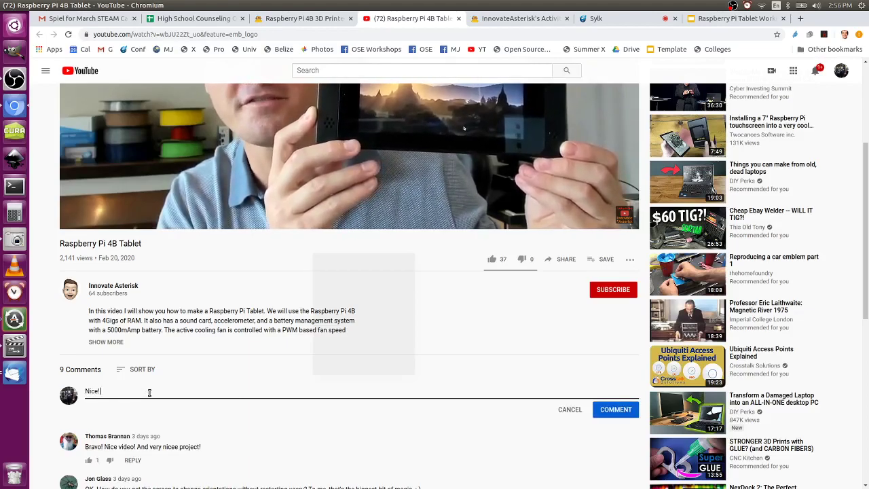
pyautogui.write(' Will')
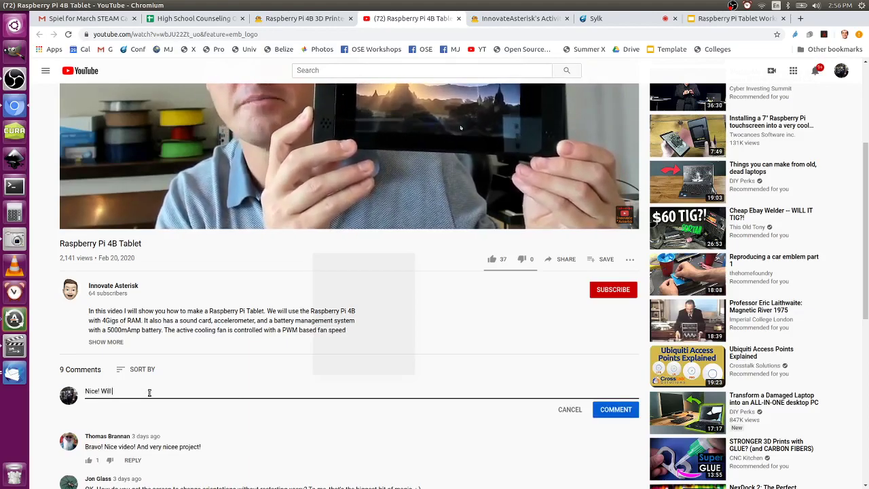
pyautogui.write('i look at how')
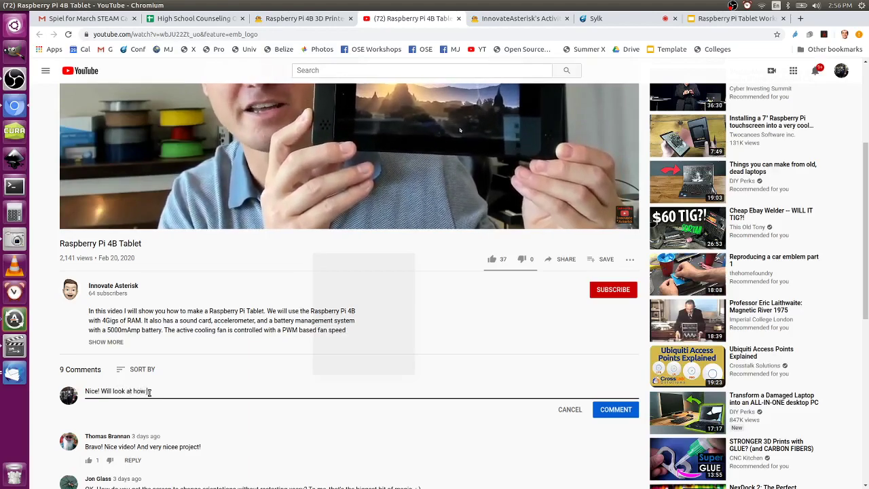
pyautogui.write(' to incorporate this into')
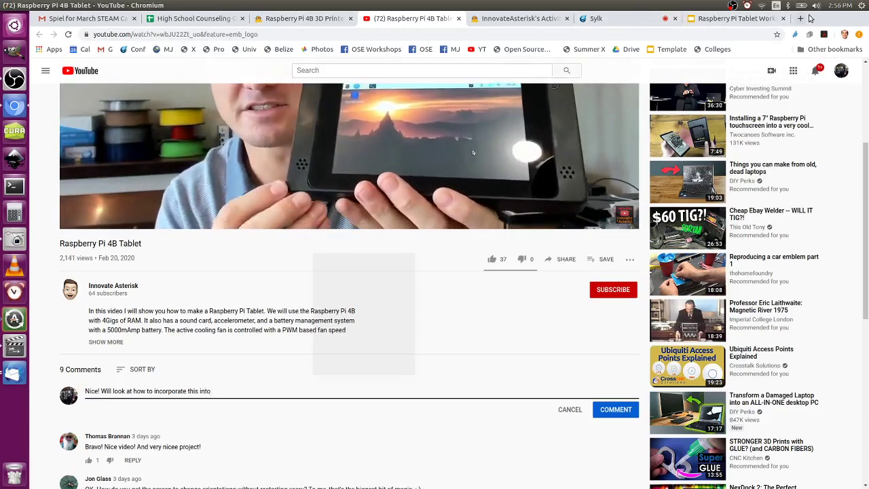
# Step: Open the wiki's Raspberry_Pi_Tablet_Part_Library page in a new tab and copy its address
pyautogui.hotkey('ctrl', 't')
pyautogui.click(162, 50)
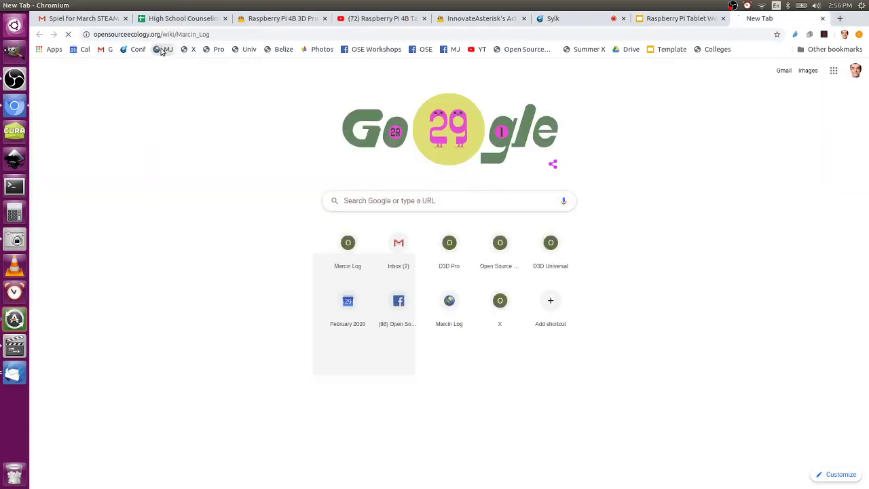
pyautogui.doubleClick(185, 34)
pyautogui.write('Ras')
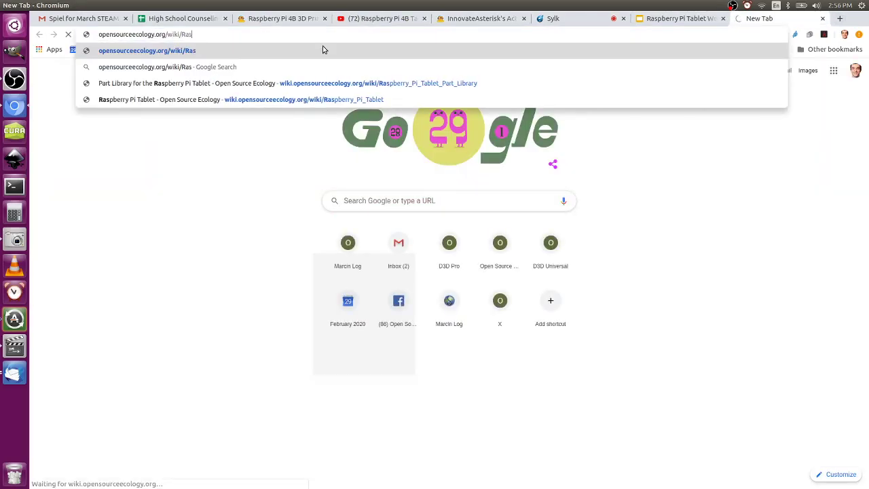
pyautogui.click(336, 89)
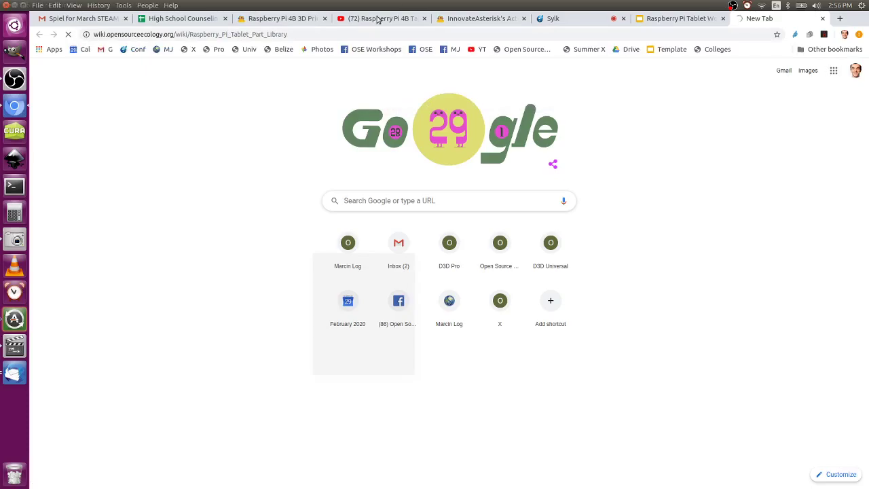
pyautogui.click(338, 35)
pyautogui.hotkey('ctrl', 'c')
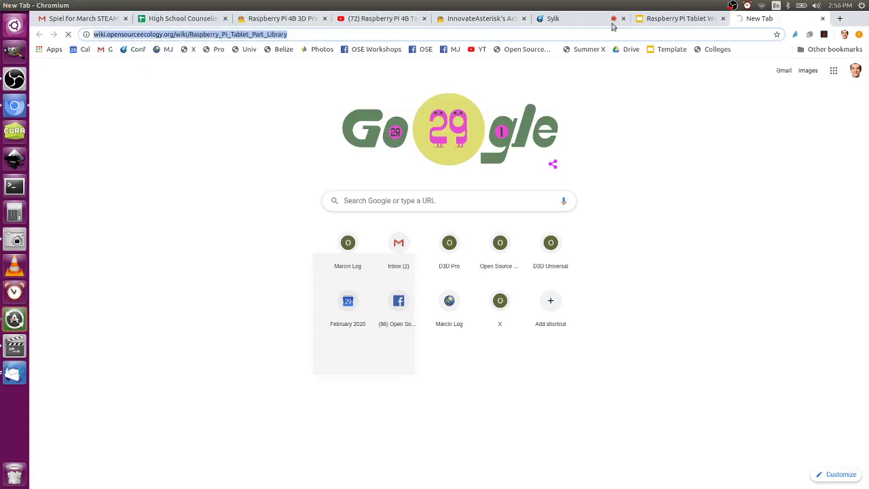
pyautogui.click(668, 21)
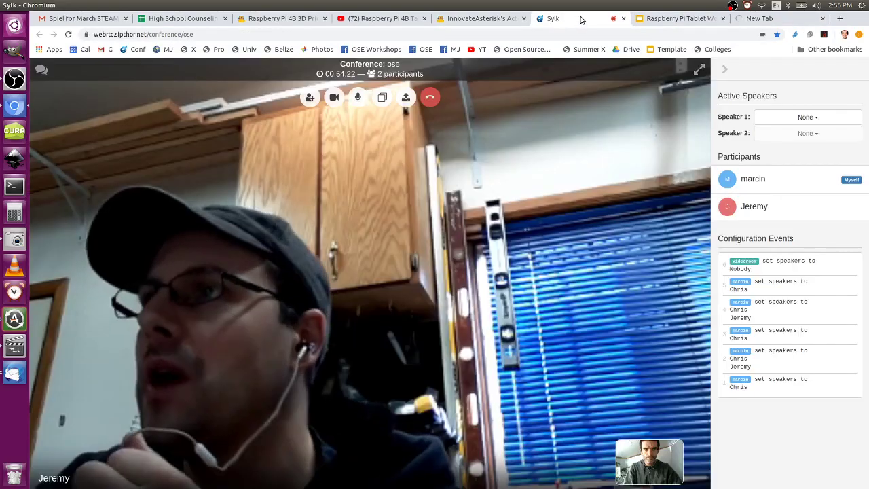
pyautogui.click(576, 21)
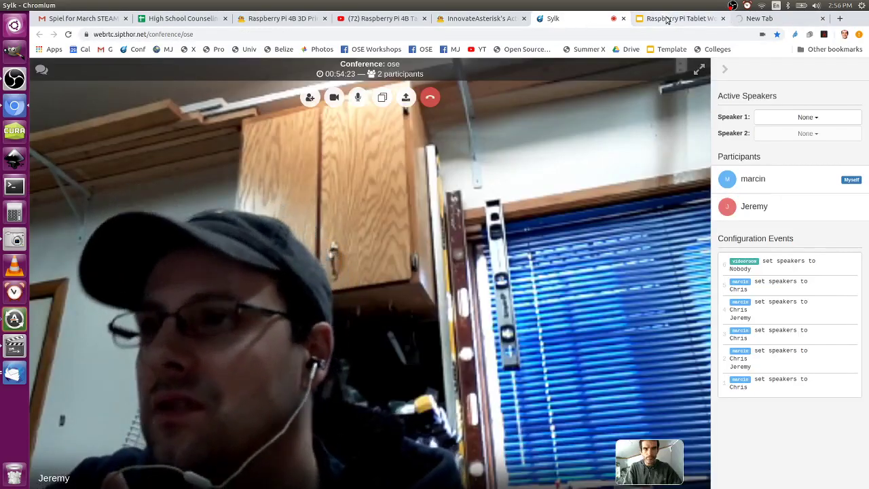
pyautogui.click(667, 20)
pyautogui.scroll(-4, 783, 275)
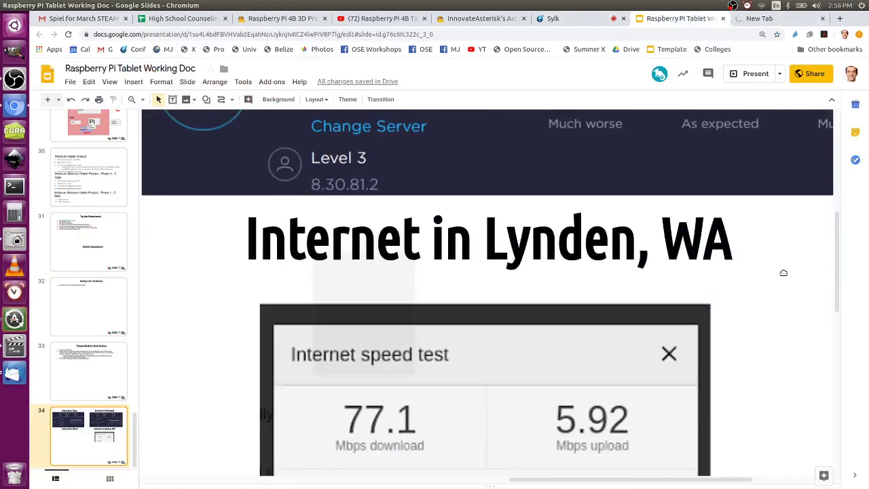
pyautogui.scroll(3, 783, 275)
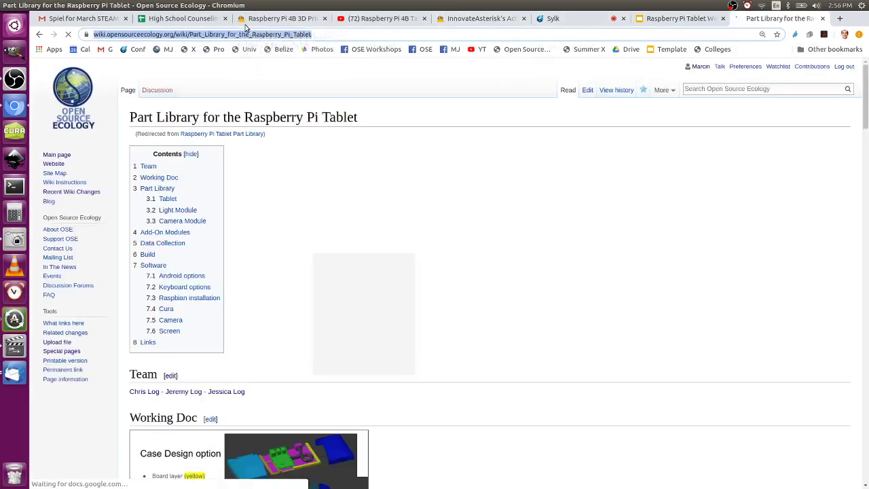
# Step: Back in the YouTube comment, add "our open source pi 4 tablet -" followed by the copied wiki address, and post it
pyautogui.click(363, 18)
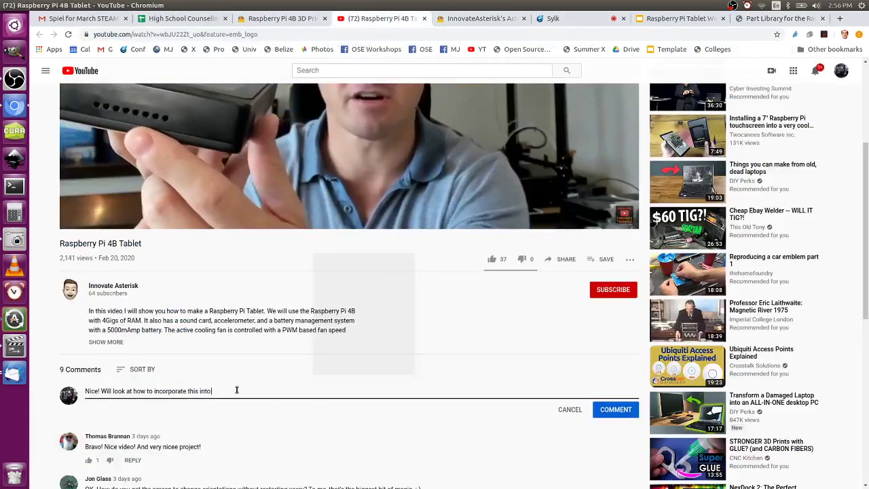
pyautogui.write('our')
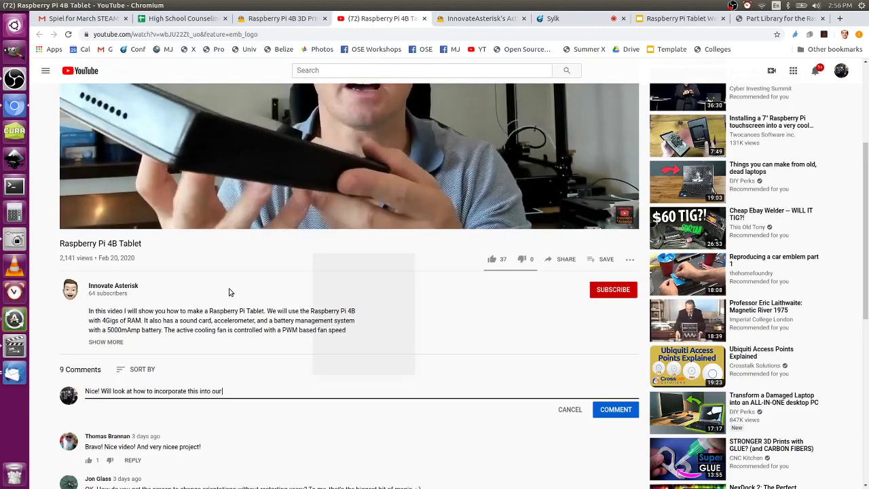
pyautogui.write(' open sourc')
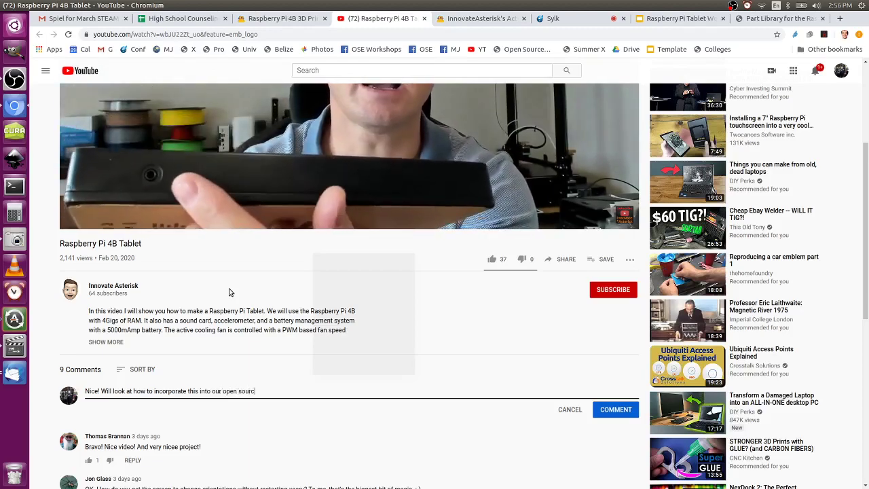
pyautogui.write('e pi tabl')
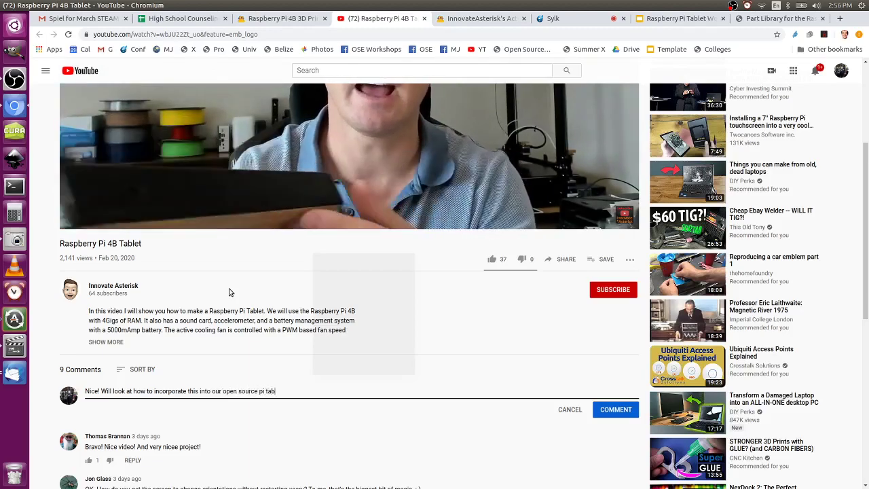
pyautogui.press('BackSpace')
pyautogui.press('BackSpace')
pyautogui.press('BackSpace')
pyautogui.press('BackSpace')
pyautogui.press('BackSpace')
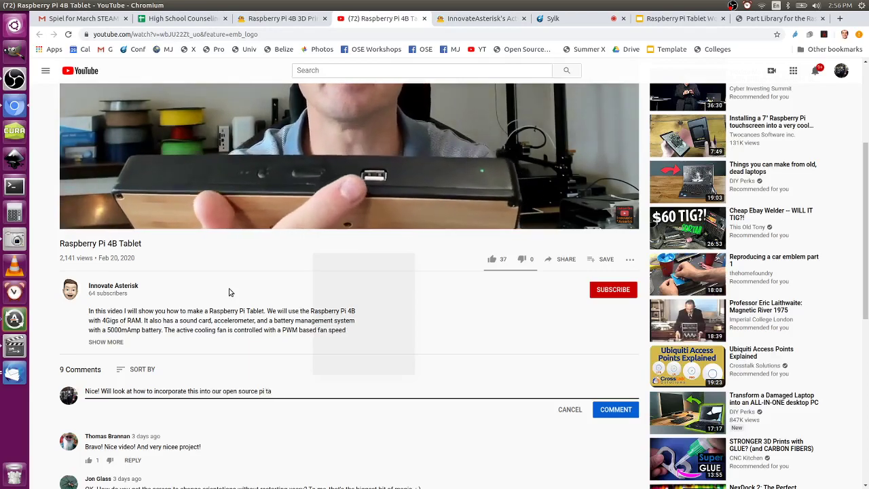
pyautogui.write('4 table')
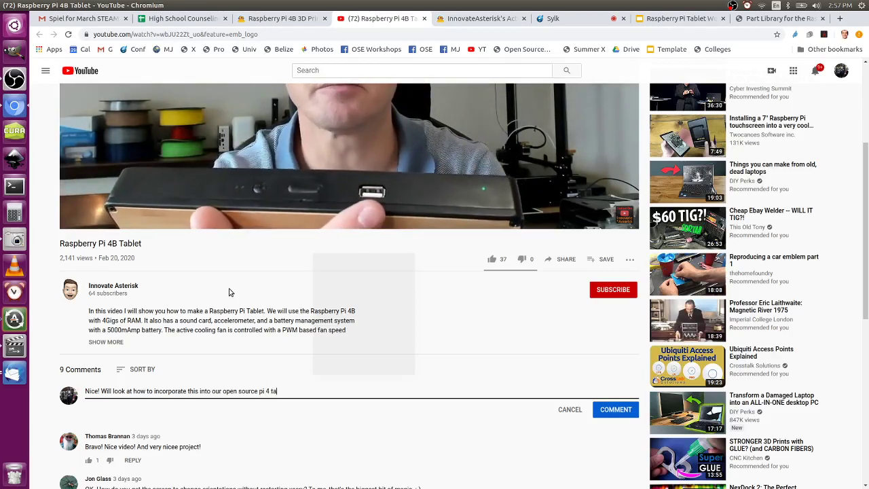
pyautogui.write('t -')
pyautogui.hotkey('ctrl', 'v')
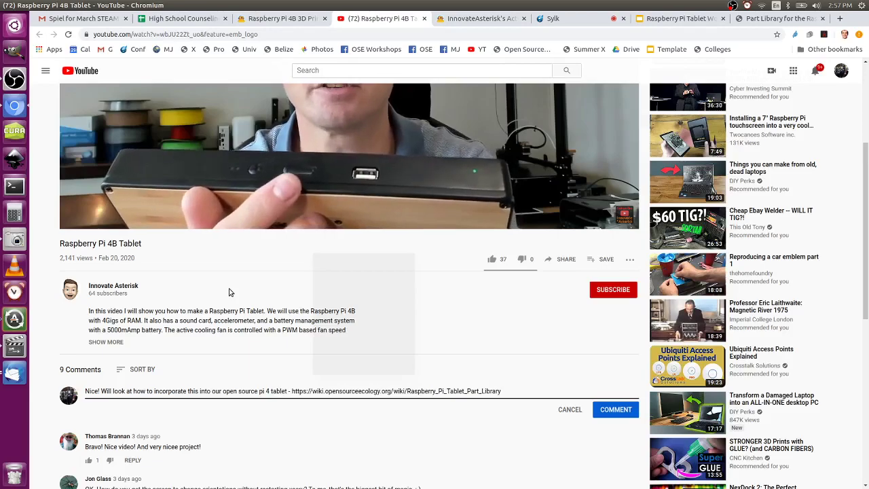
pyautogui.click(604, 410)
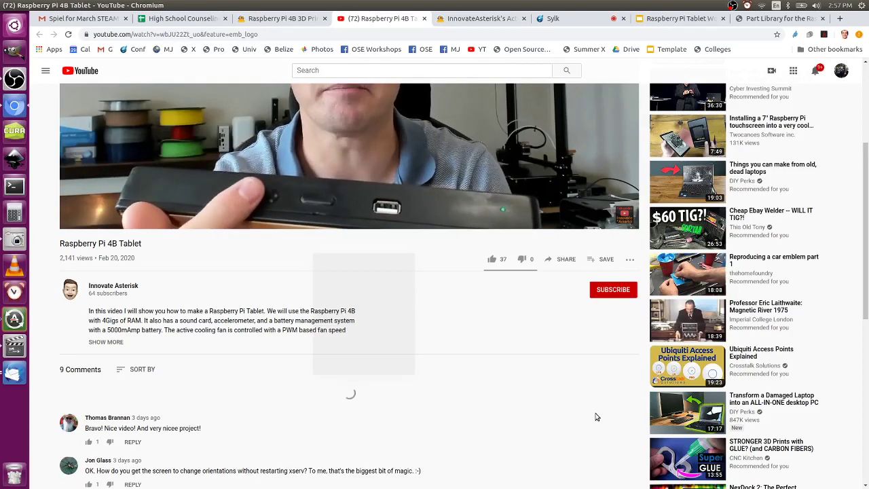
# Step: Expand the video's full description and open its GitHub project link in a new tab
pyautogui.scroll(-1, 374, 304)
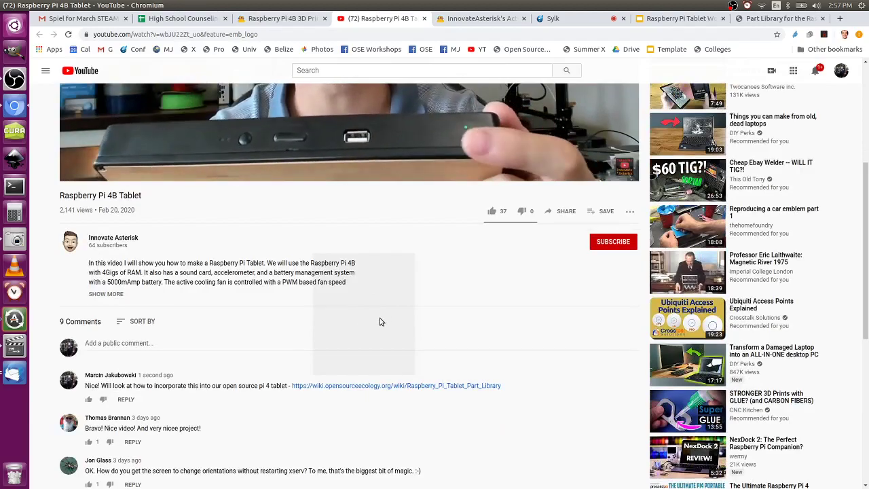
pyautogui.scroll(-2, 380, 320)
pyautogui.scroll(-2, 381, 321)
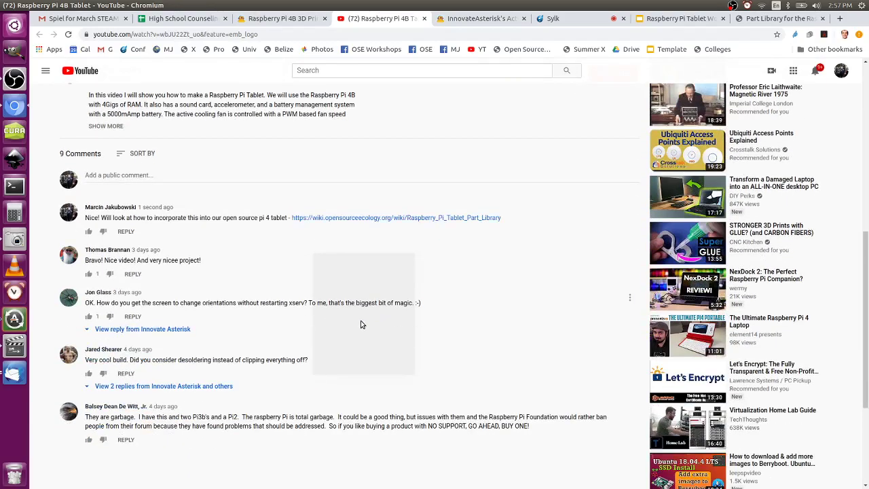
pyautogui.scroll(3, 295, 246)
pyautogui.click(105, 245)
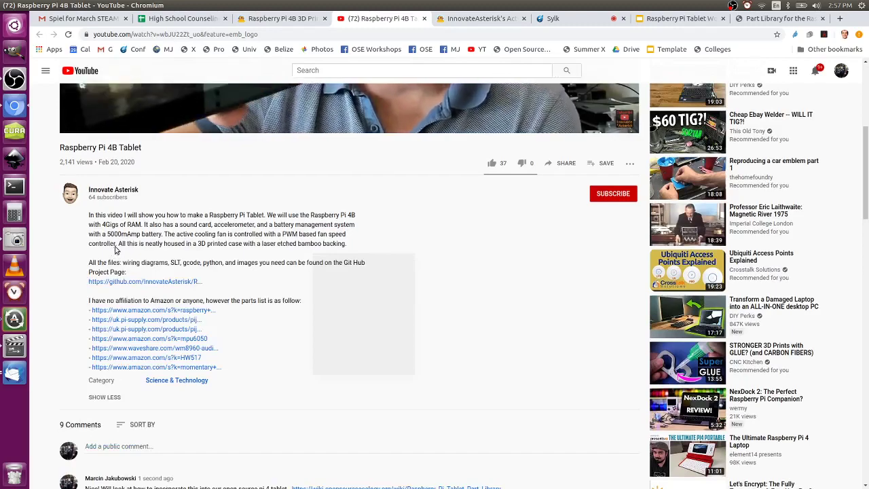
pyautogui.rightClick(175, 285)
pyautogui.click(203, 291)
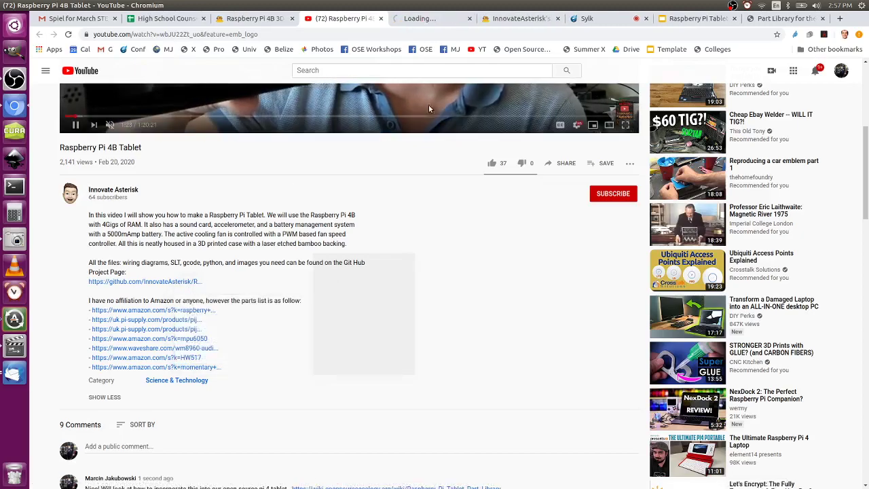
pyautogui.click(419, 21)
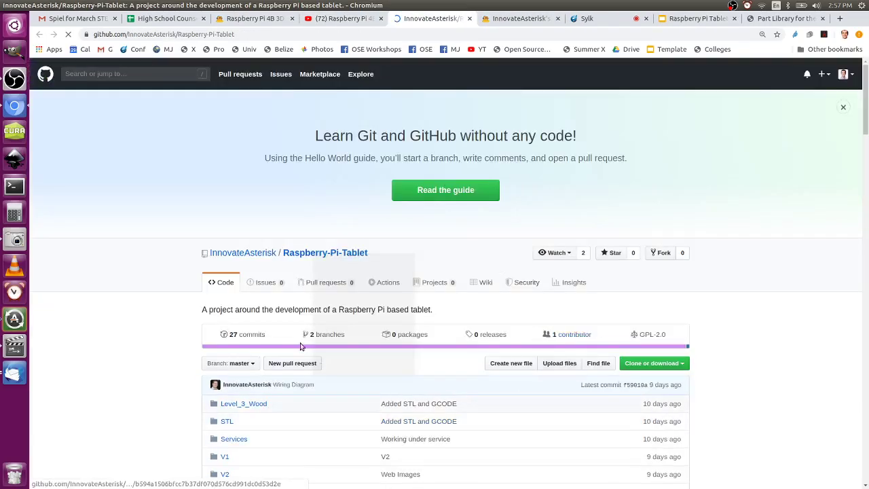
# Step: Examine the license text in the repository's Create LICENSE commit and return to the Raspberry-Pi-Tablet main page
pyautogui.scroll(-5, 334, 401)
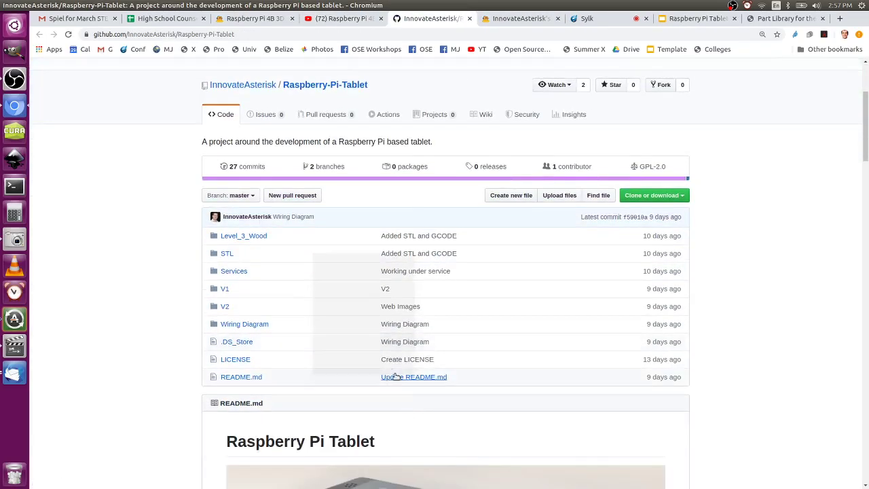
pyautogui.click(400, 358)
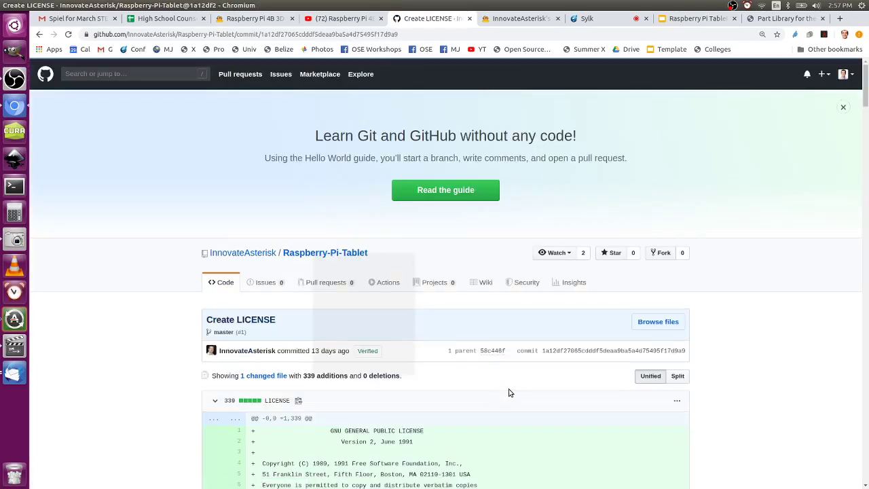
pyautogui.scroll(-4, 509, 394)
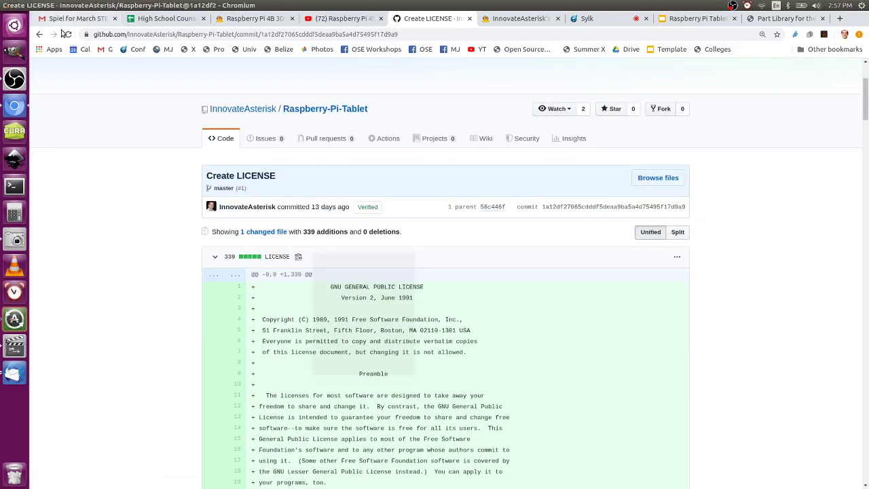
pyautogui.scroll(-10, 462, 273)
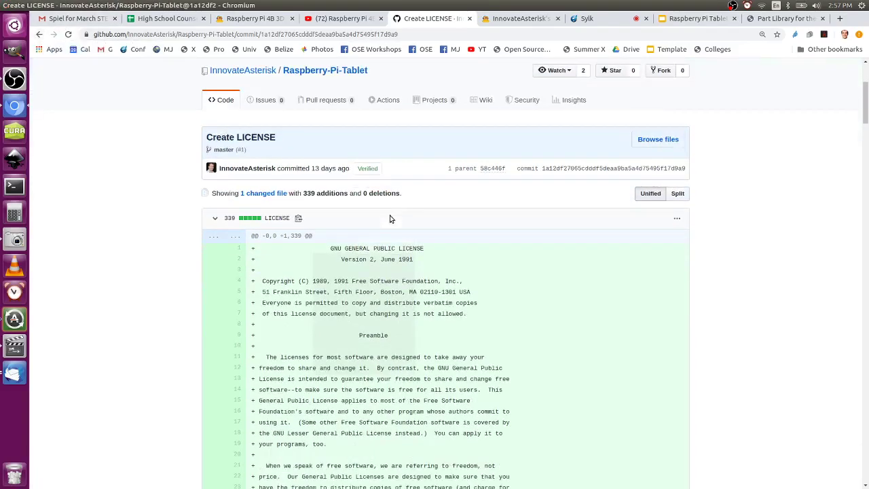
pyautogui.click(38, 35)
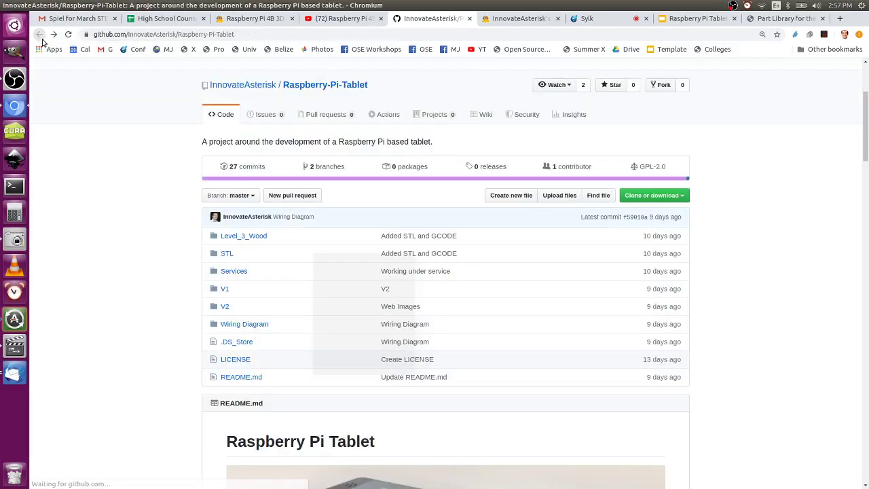
# Step: Read the Project Goals section of the repository's README, including the battery power requirement, and continue to the Features list
pyautogui.scroll(-3, 622, 253)
pyautogui.scroll(-5, 654, 260)
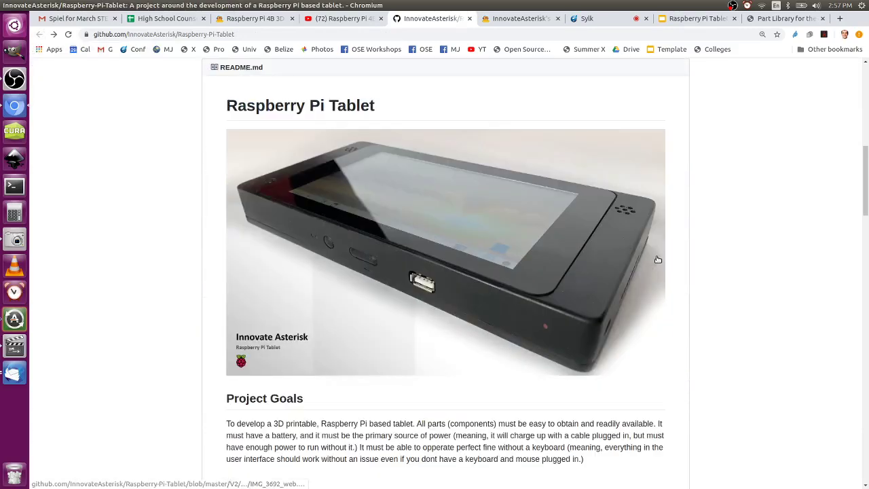
pyautogui.scroll(-4, 658, 259)
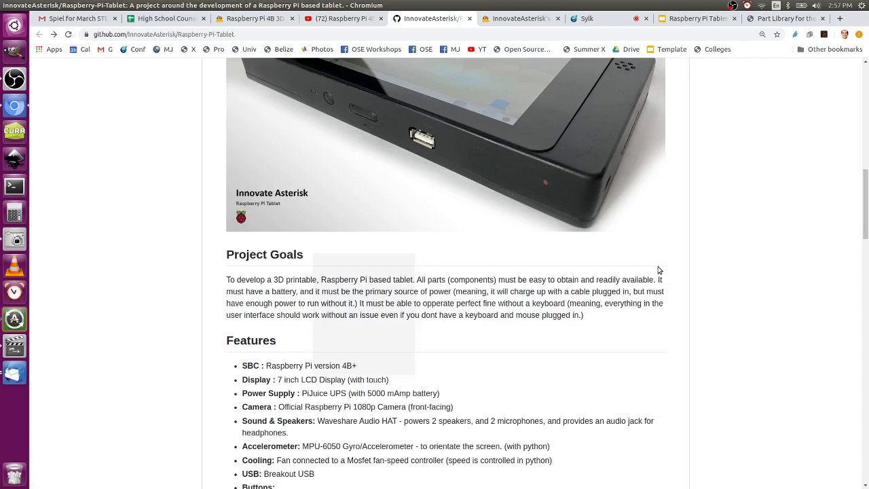
pyautogui.moveTo(341, 291); pyautogui.dragTo(464, 292)
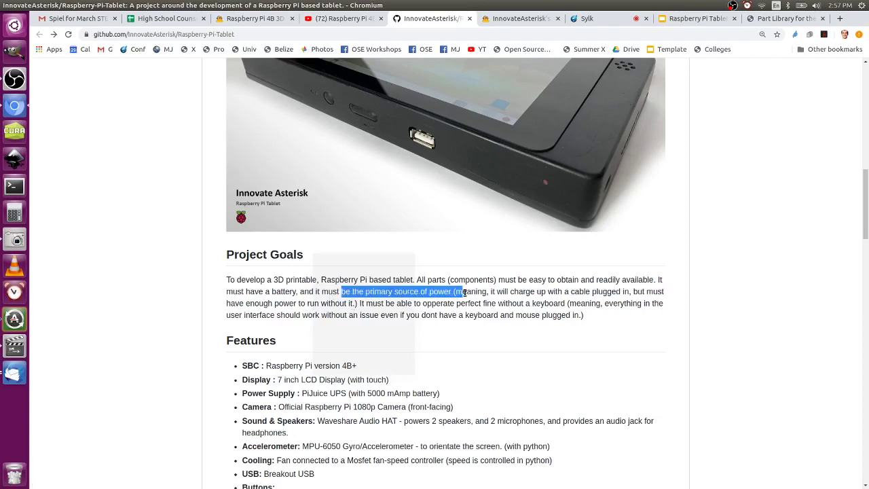
pyautogui.scroll(3, 465, 294)
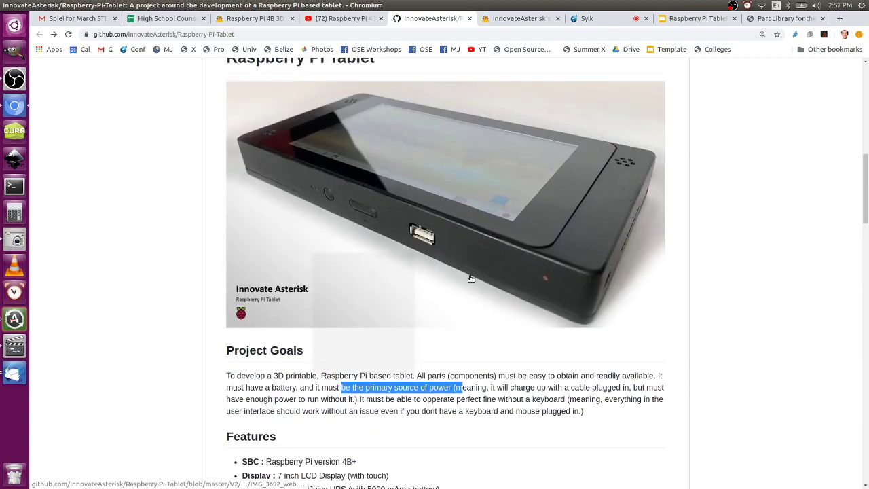
pyautogui.scroll(-6, 469, 279)
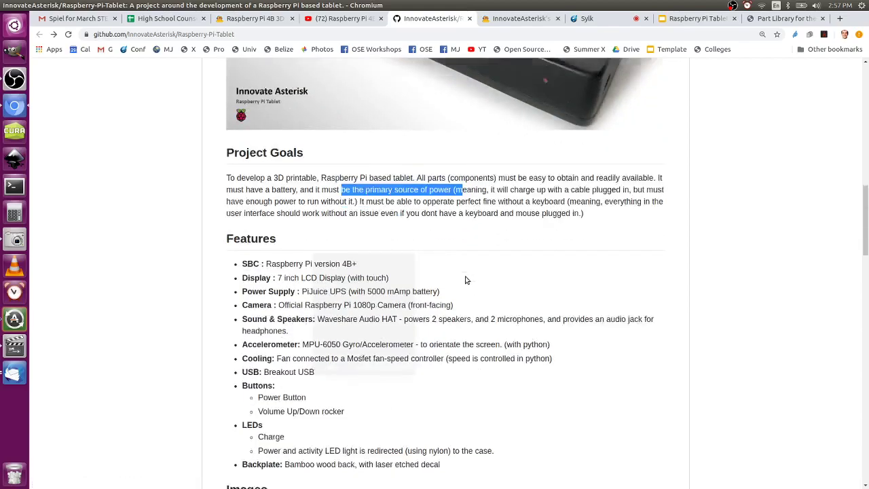
# Step: Examine the README's photos of the tablet's front, wooden back and internal wiring, plus the renders of its case
pyautogui.scroll(-12, 465, 280)
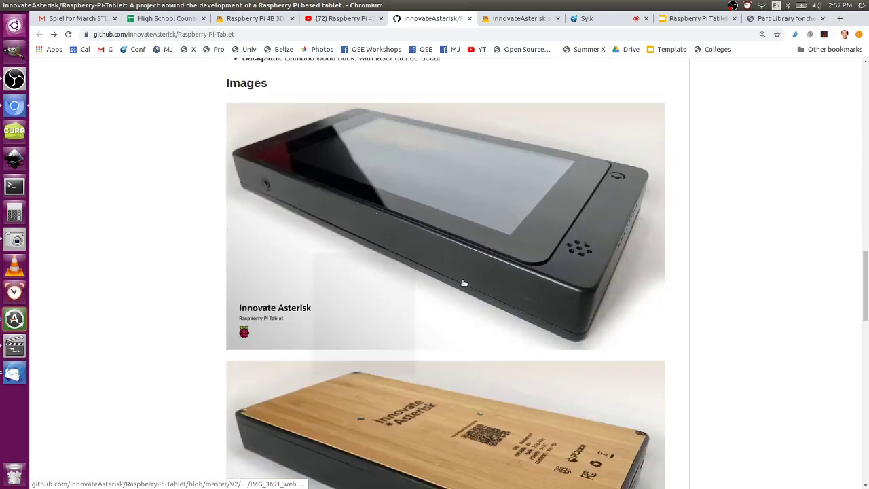
pyautogui.scroll(-10, 463, 282)
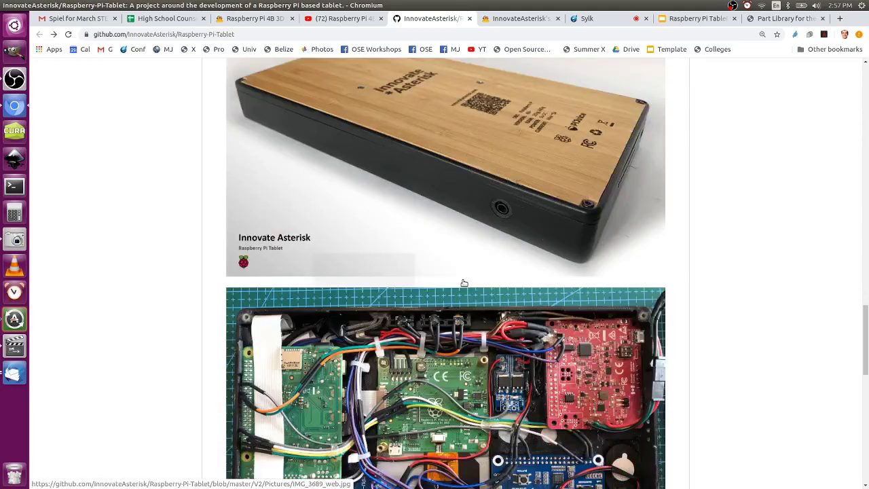
pyautogui.scroll(-4, 463, 282)
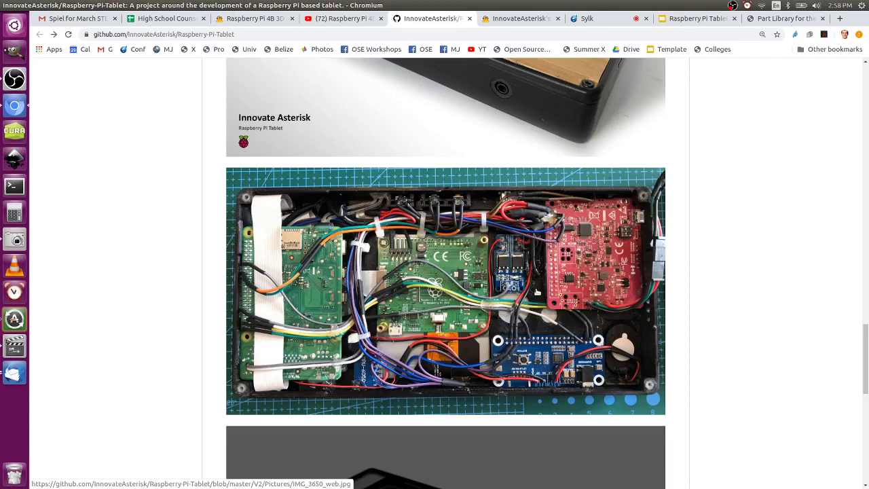
pyautogui.scroll(-1, 535, 293)
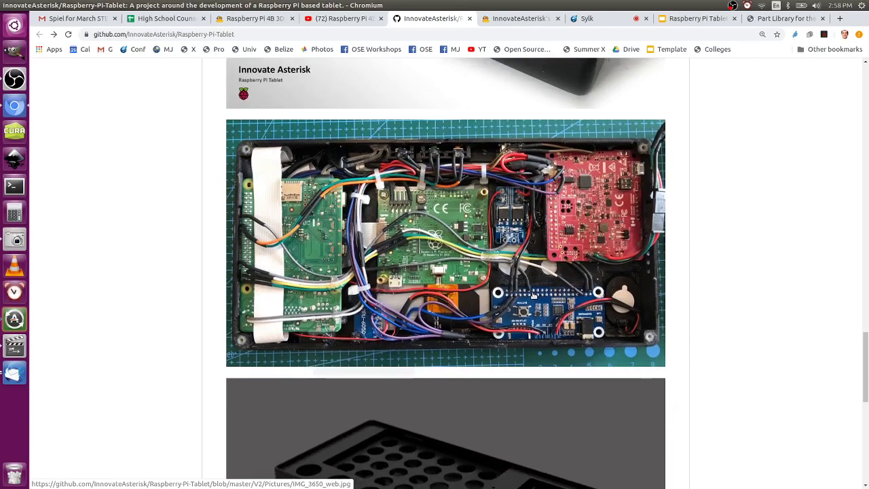
pyautogui.scroll(-3, 533, 294)
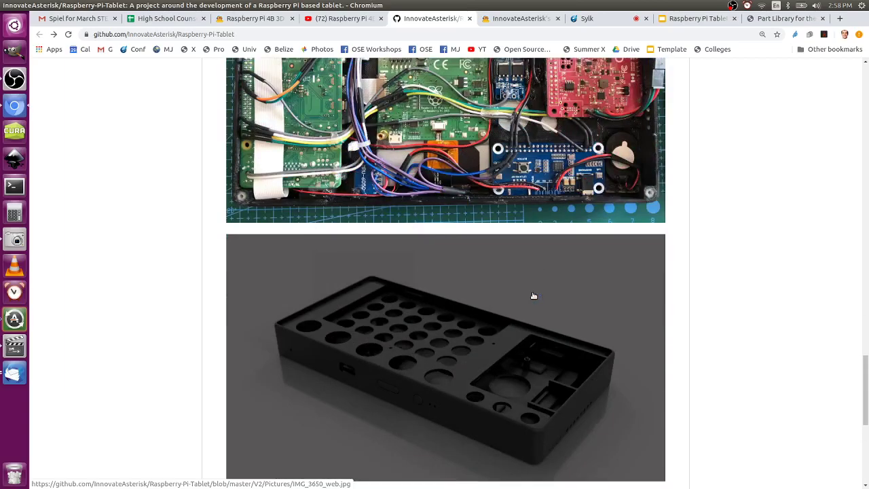
pyautogui.scroll(3, 533, 292)
pyautogui.scroll(8, 540, 291)
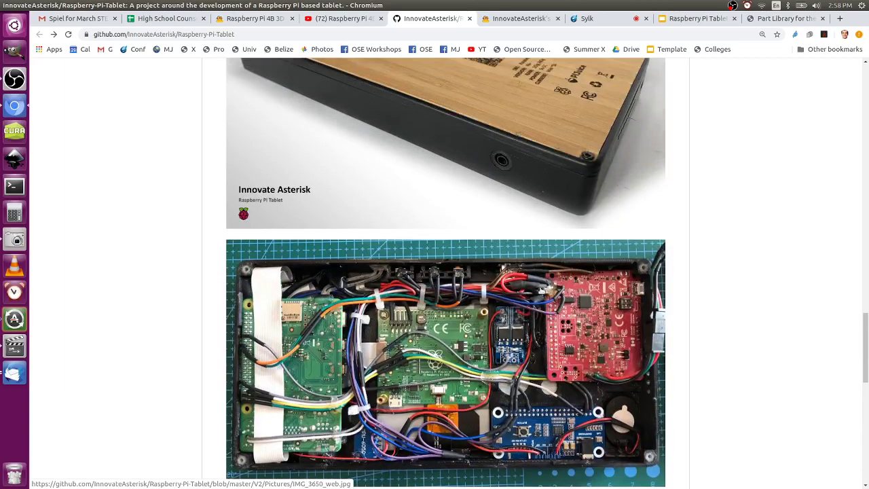
pyautogui.scroll(2, 542, 291)
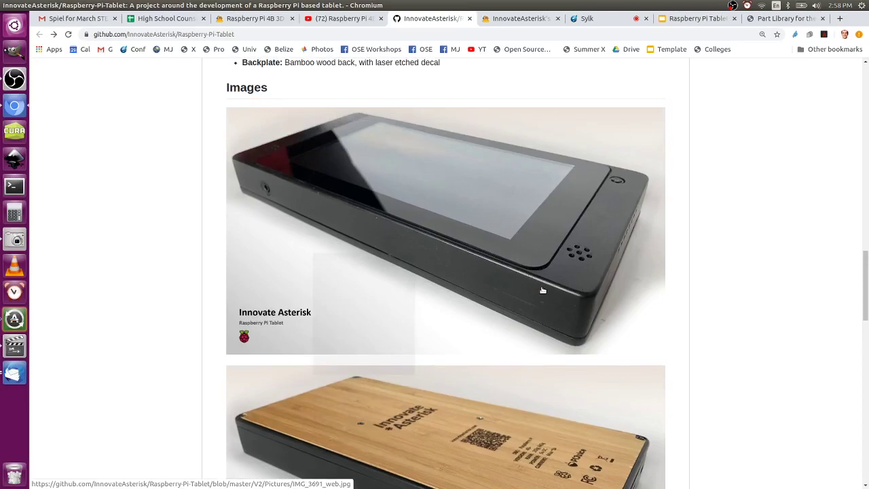
pyautogui.scroll(-3, 543, 290)
pyautogui.scroll(-10, 542, 290)
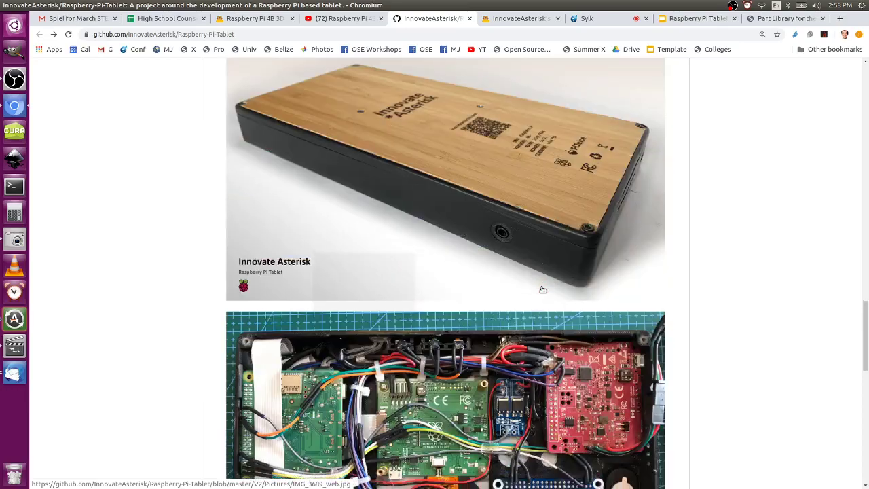
pyautogui.scroll(-7, 557, 293)
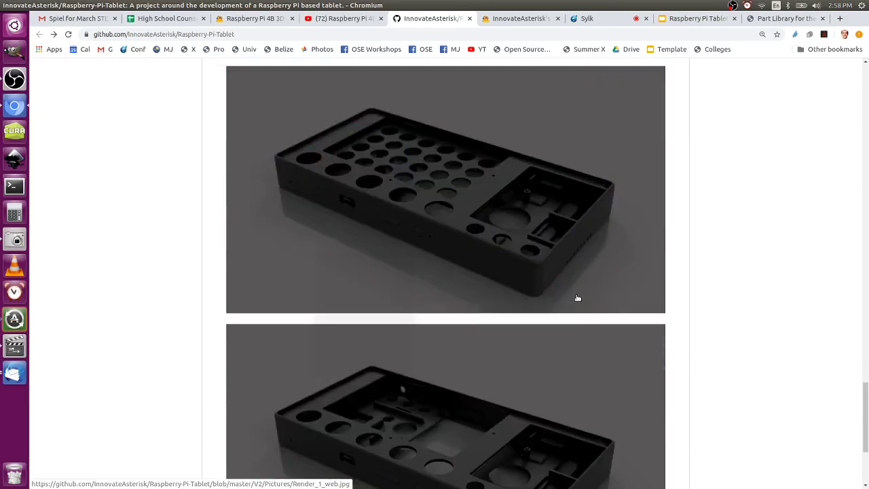
# Step: Go back to the README's Features list and review the tablet's listed components
pyautogui.scroll(18, 706, 343)
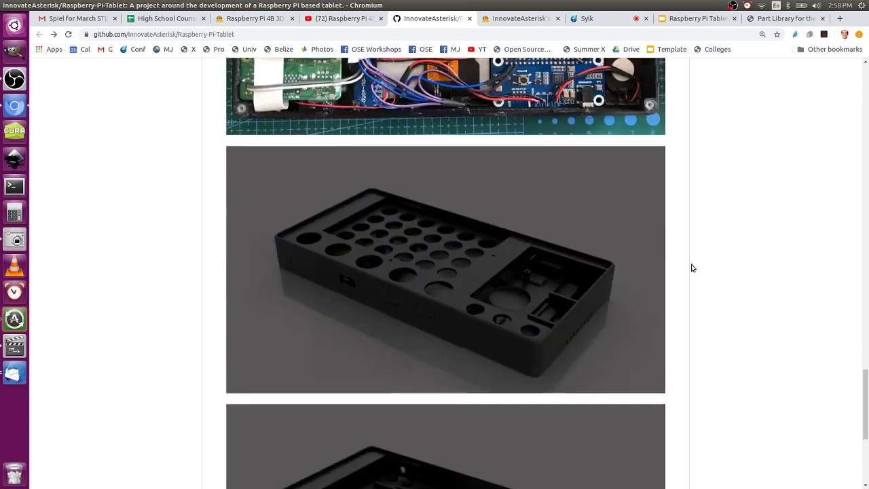
pyautogui.scroll(4, 691, 245)
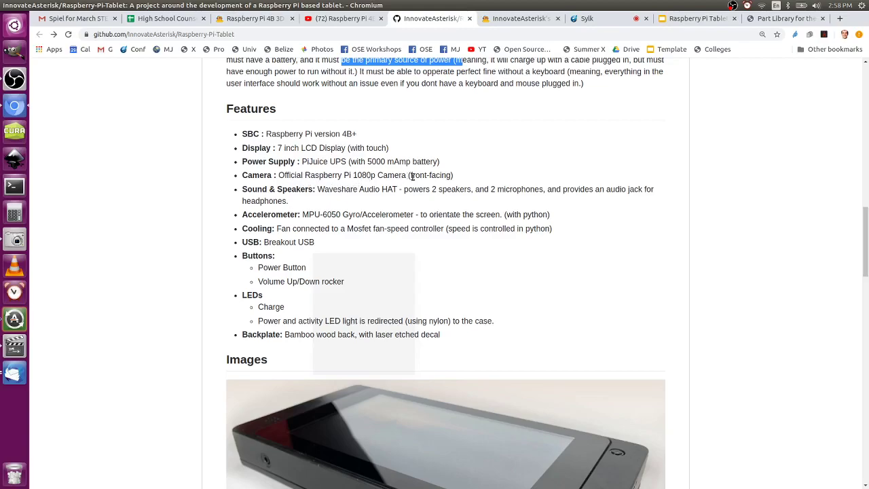
pyautogui.scroll(-2, 587, 200)
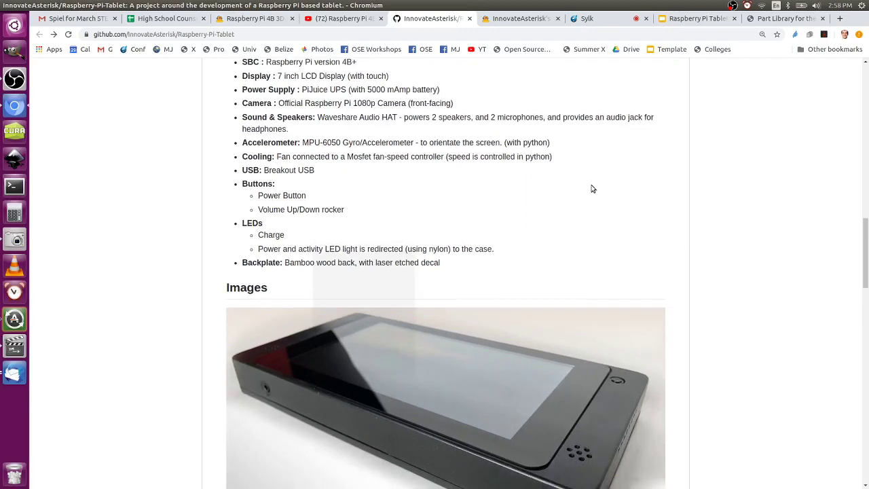